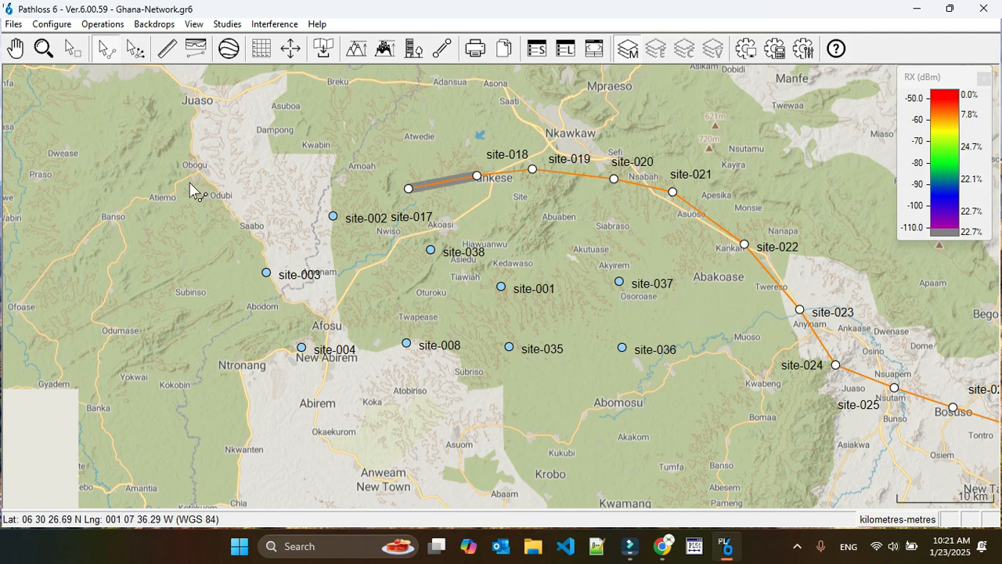
# Select all sites in the area spanning site-003, site-004, site-017, site-021 and site-036, and place the site-017 label above its marker
pyautogui.moveTo(195, 193); pyautogui.dragTo(176, 112)
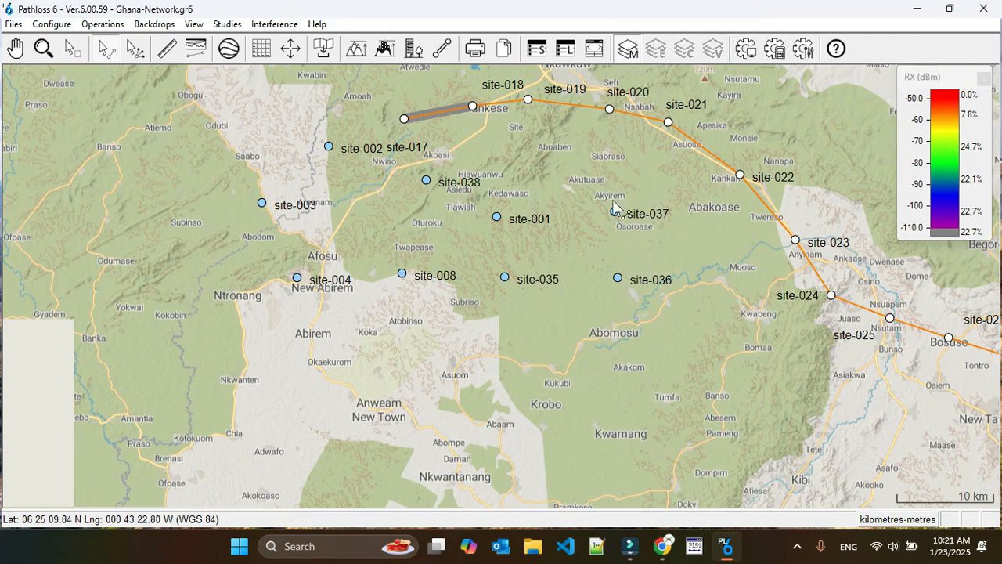
pyautogui.click(73, 48)
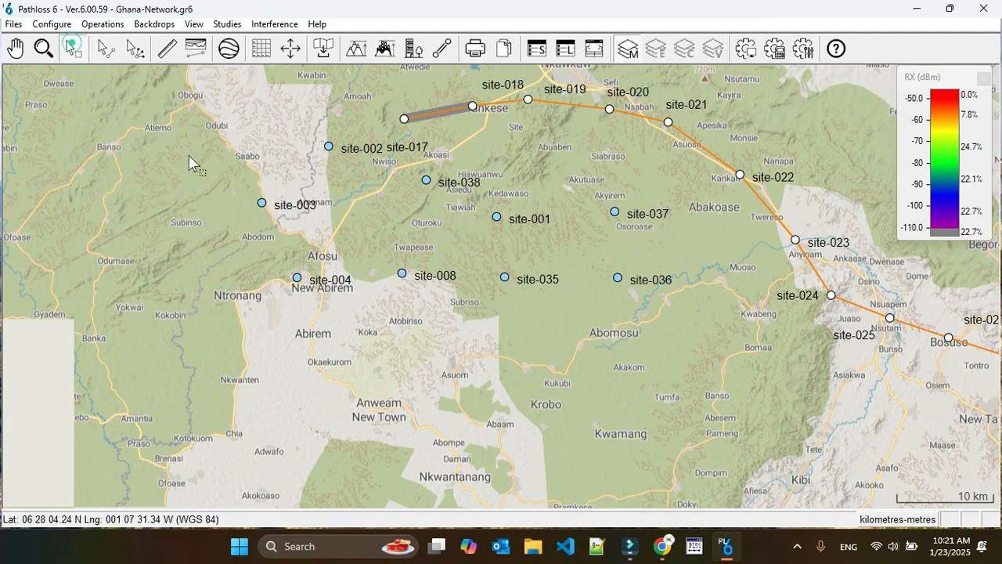
pyautogui.moveTo(201, 117); pyautogui.dragTo(681, 320)
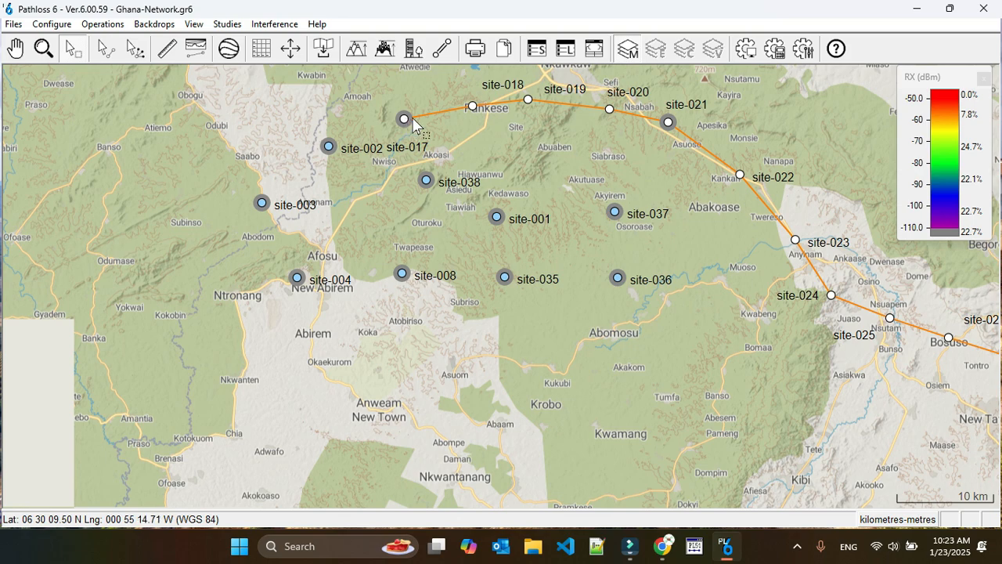
pyautogui.moveTo(415, 149); pyautogui.dragTo(413, 102)
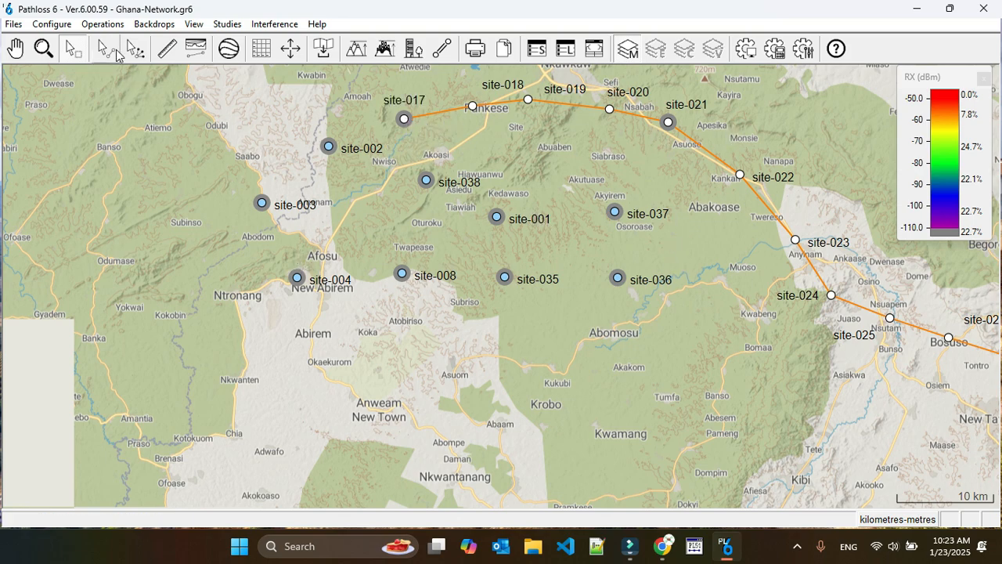
# Start creating point-to-point links for the selected sites and move the antenna height legend fully into view
pyautogui.click(105, 24)
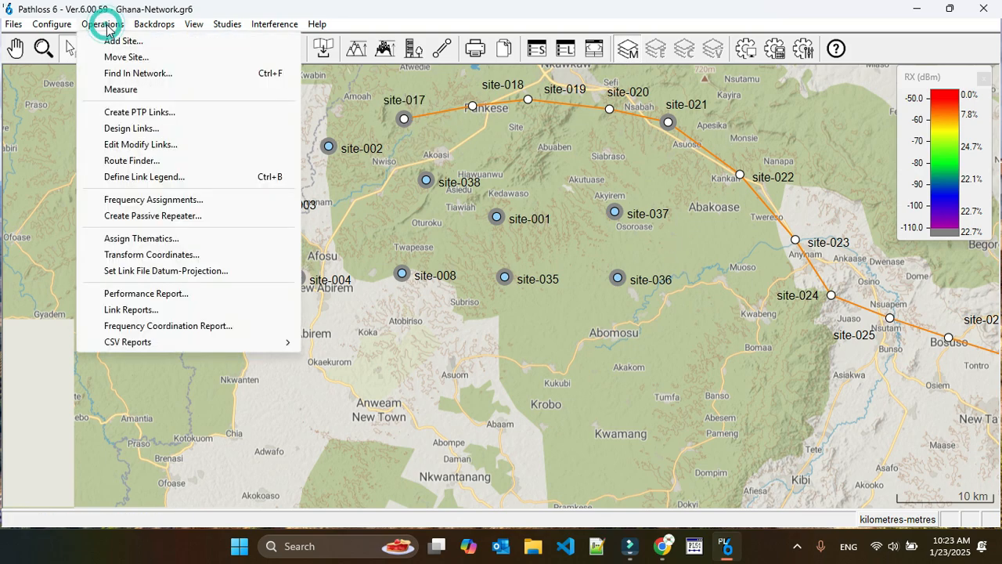
pyautogui.click(166, 113)
pyautogui.moveTo(161, 18); pyautogui.dragTo(396, 140)
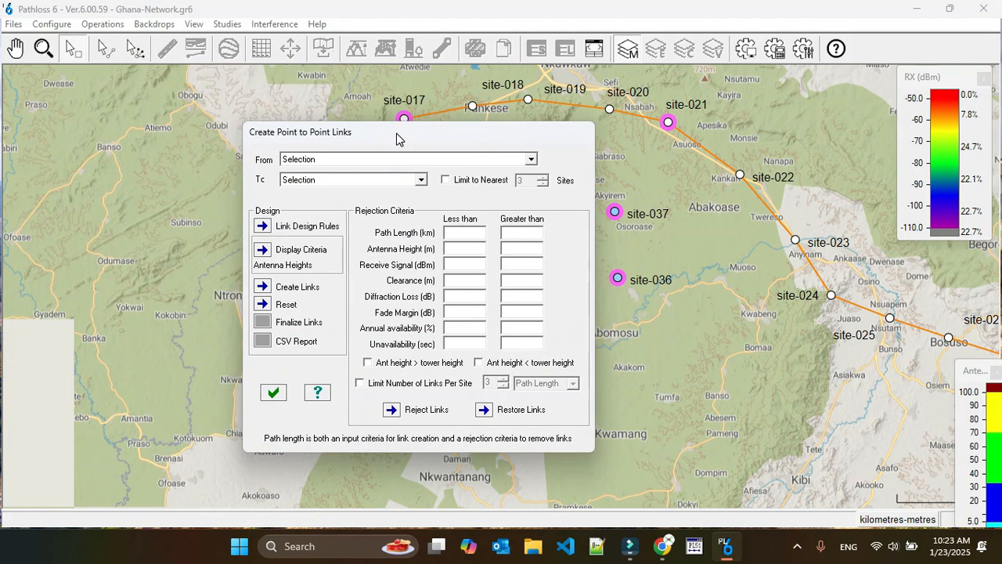
pyautogui.moveTo(989, 429); pyautogui.dragTo(783, 327)
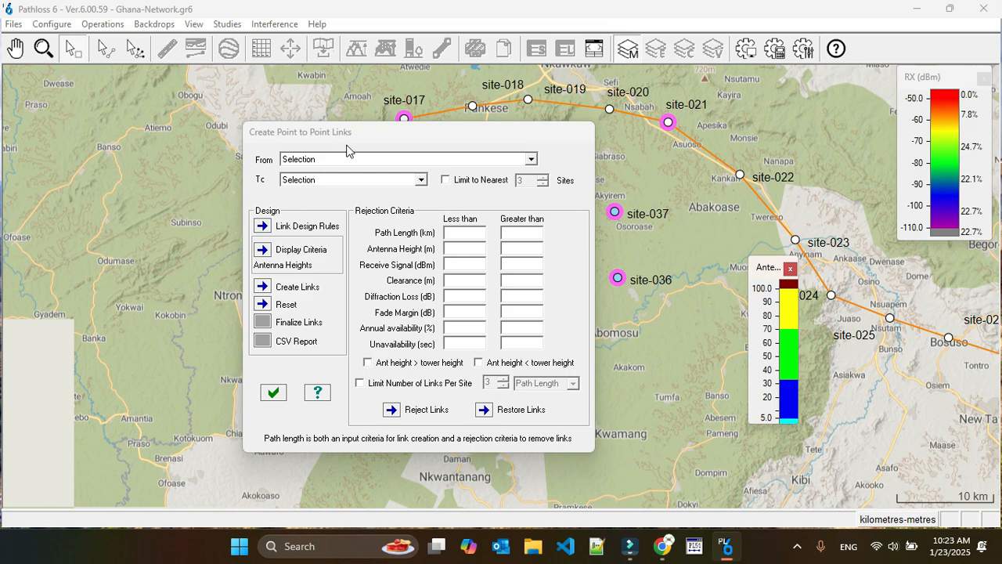
# Limit link creation to the nearest 2 sites, keeping the current selection as both From and To
pyautogui.moveTo(347, 150); pyautogui.dragTo(803, 117)
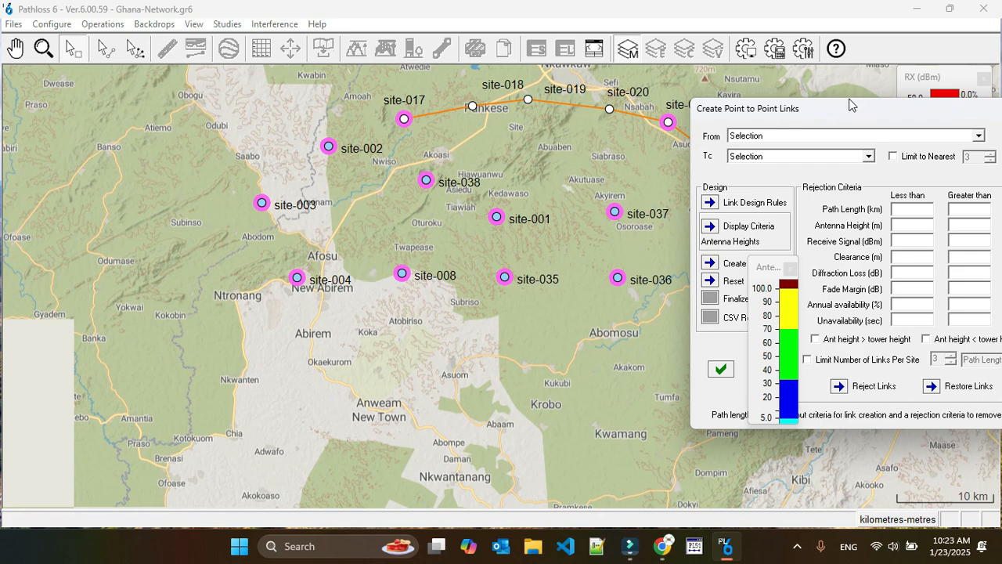
pyautogui.moveTo(851, 104); pyautogui.dragTo(455, 101)
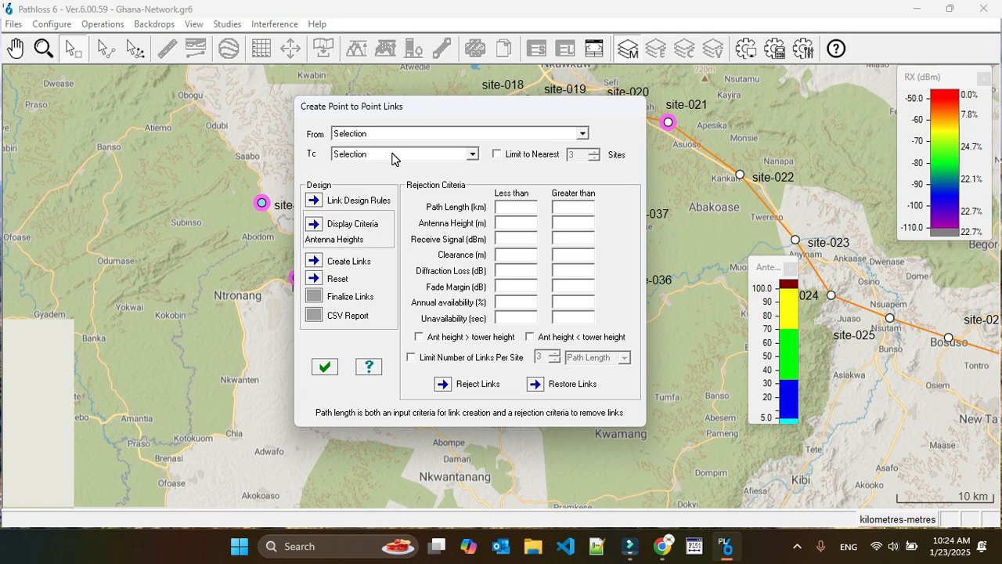
pyautogui.moveTo(446, 106); pyautogui.dragTo(337, 359)
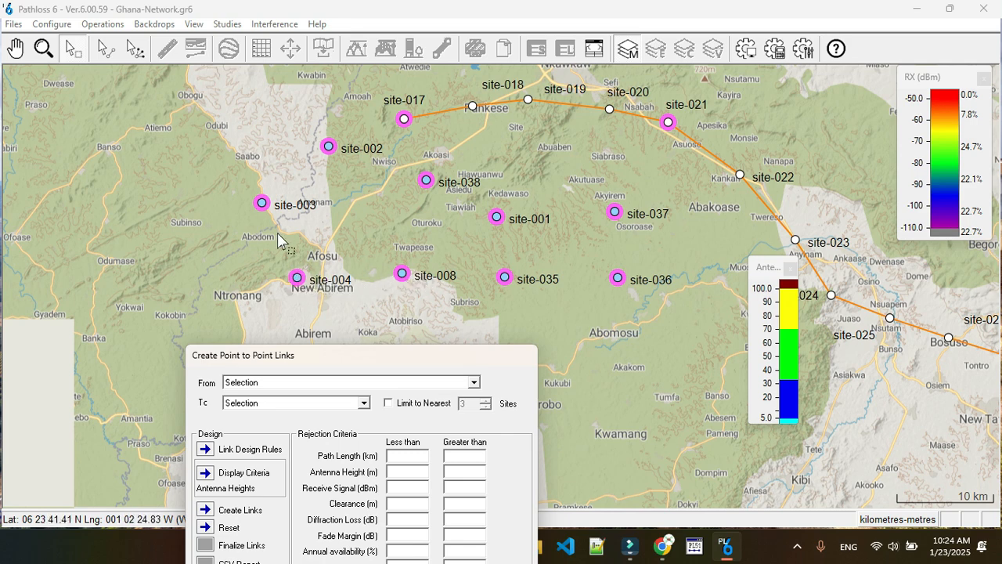
pyautogui.moveTo(328, 355); pyautogui.dragTo(373, 157)
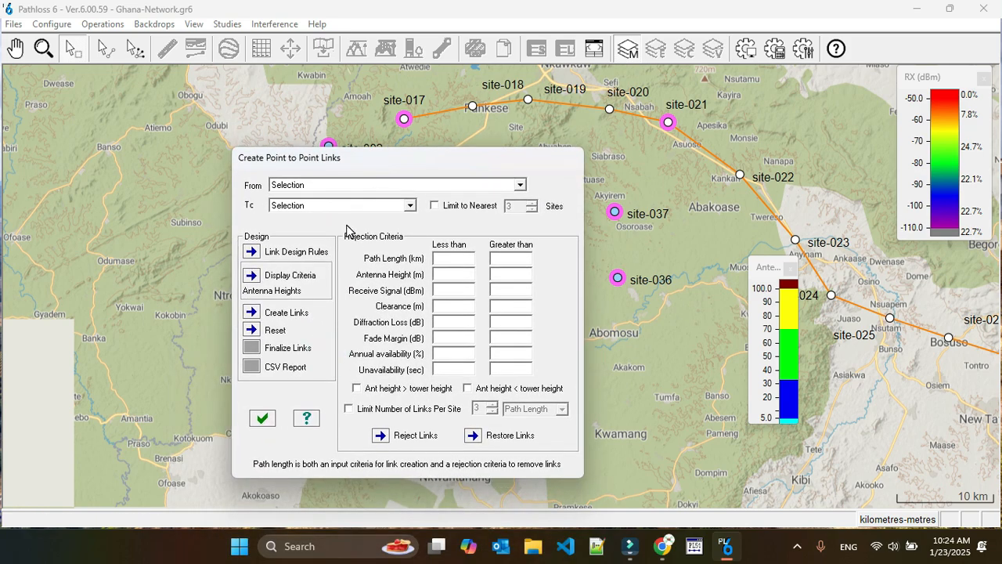
pyautogui.click(435, 205)
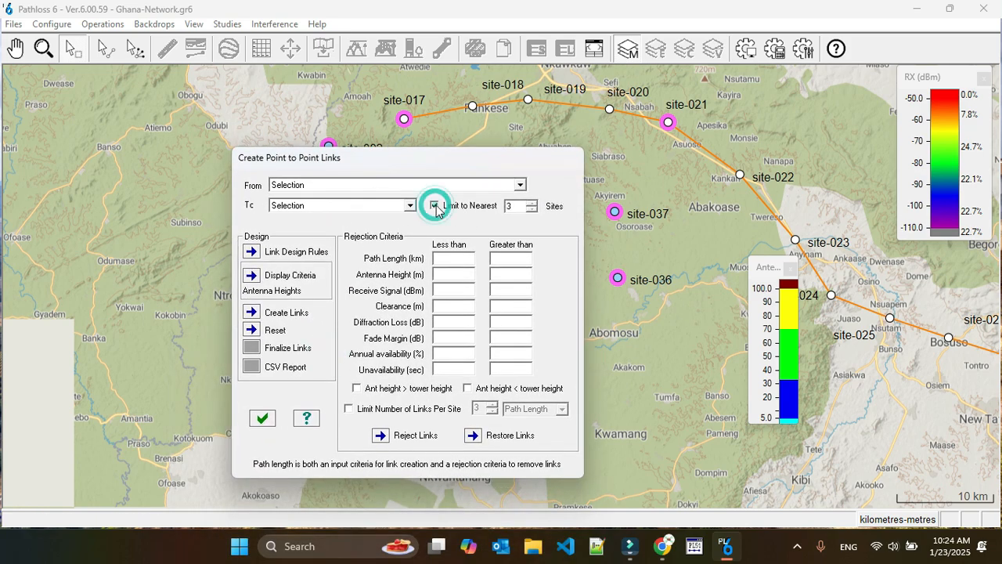
pyautogui.click(531, 210)
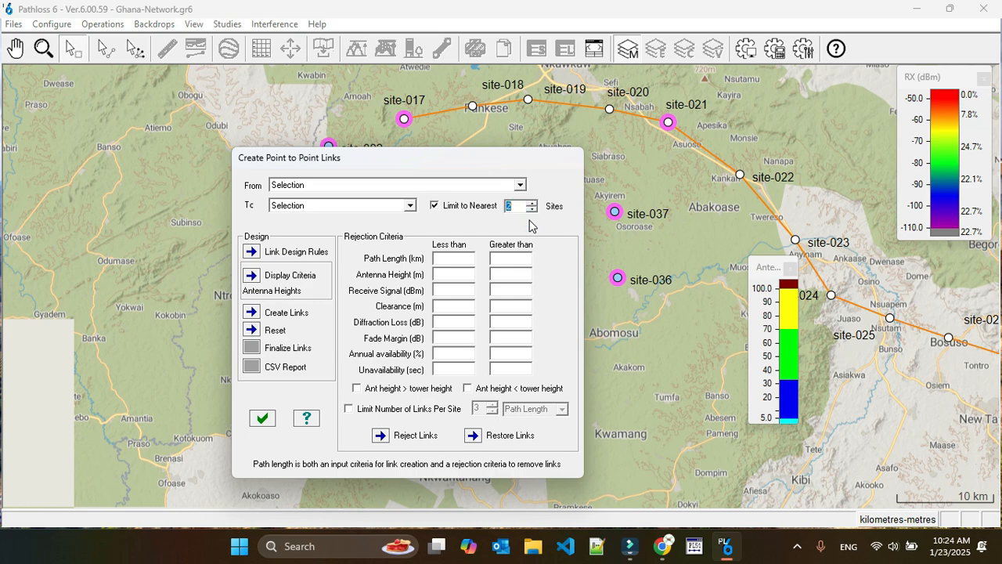
pyautogui.moveTo(462, 156); pyautogui.dragTo(861, 296)
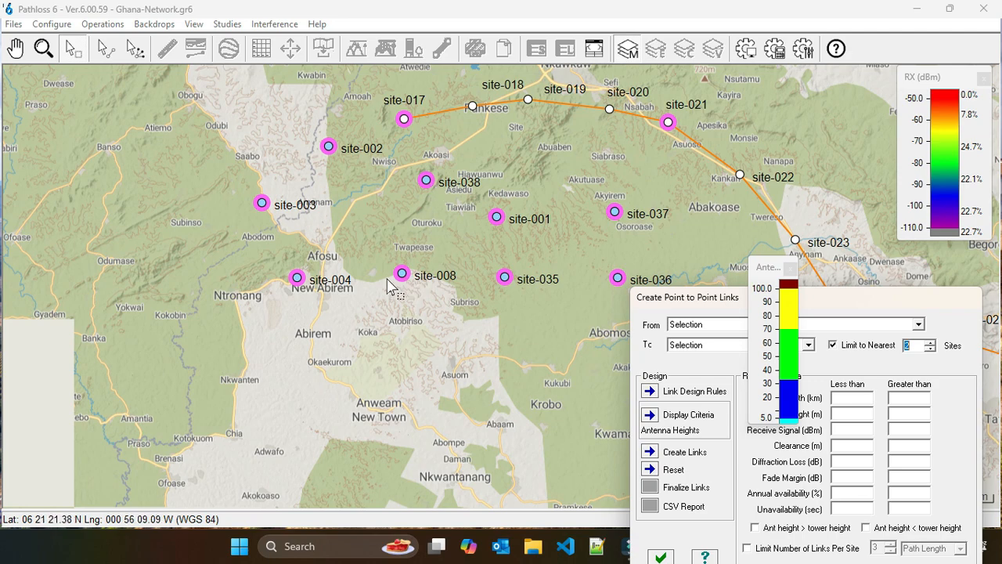
pyautogui.moveTo(720, 298); pyautogui.dragTo(438, 143)
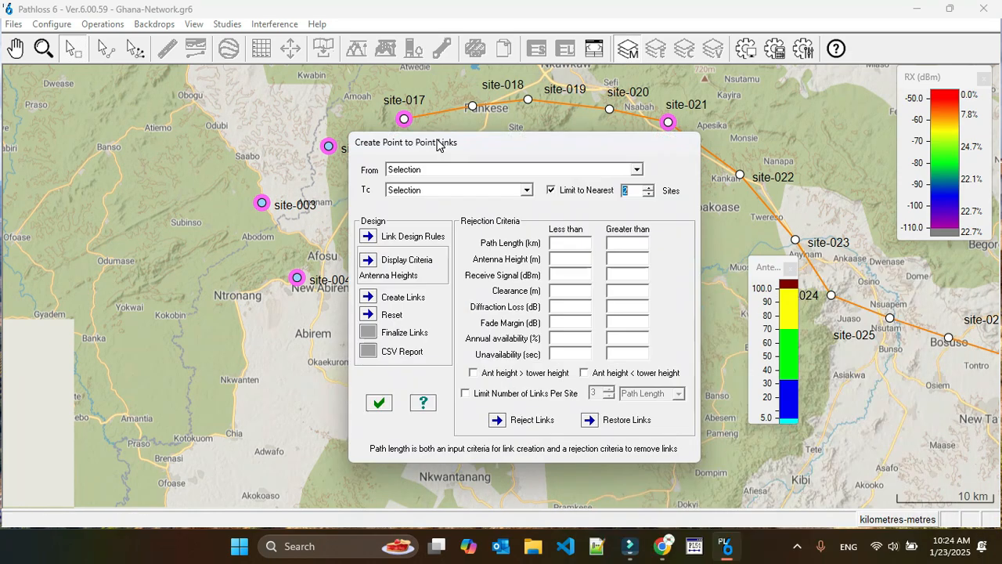
# Open the link design rules for the point-to-point links being created
pyautogui.moveTo(566, 141); pyautogui.dragTo(559, 127)
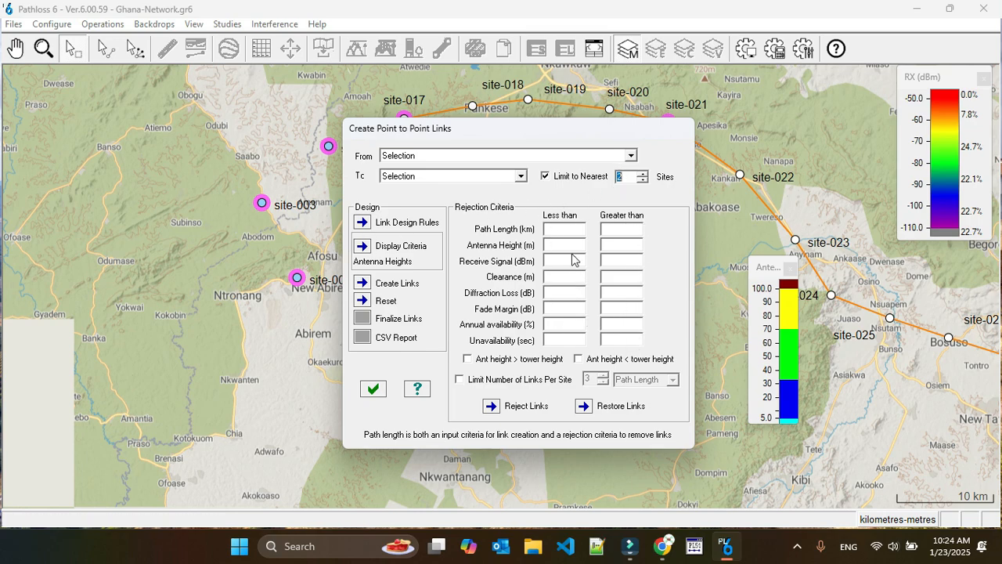
pyautogui.moveTo(586, 136); pyautogui.dragTo(629, 169)
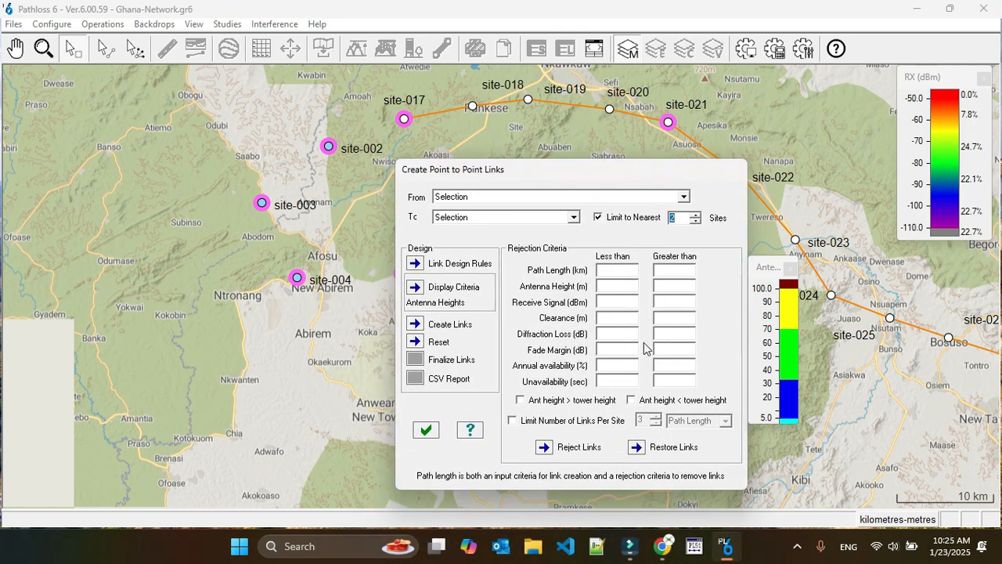
pyautogui.moveTo(585, 175); pyautogui.dragTo(558, 121)
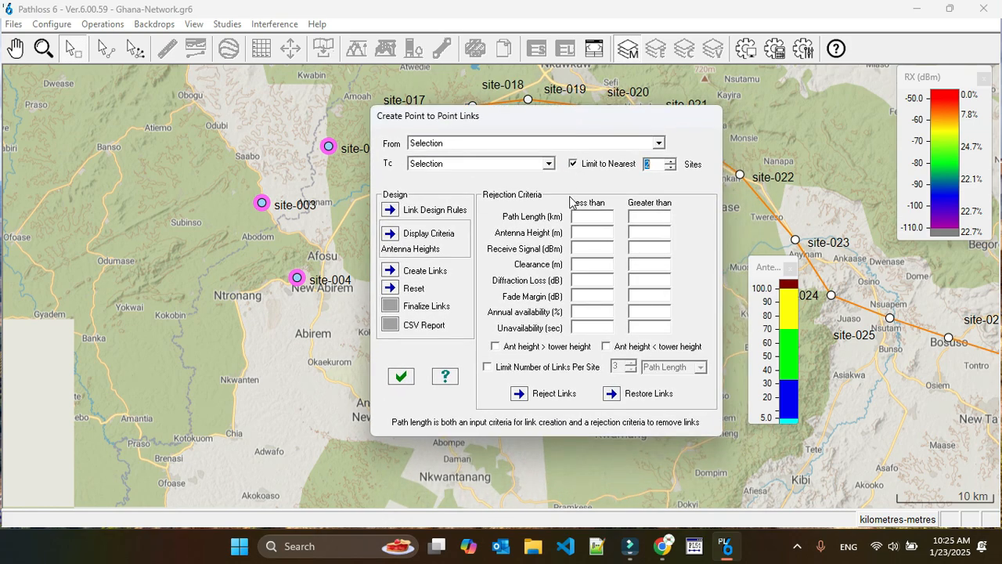
pyautogui.click(390, 210)
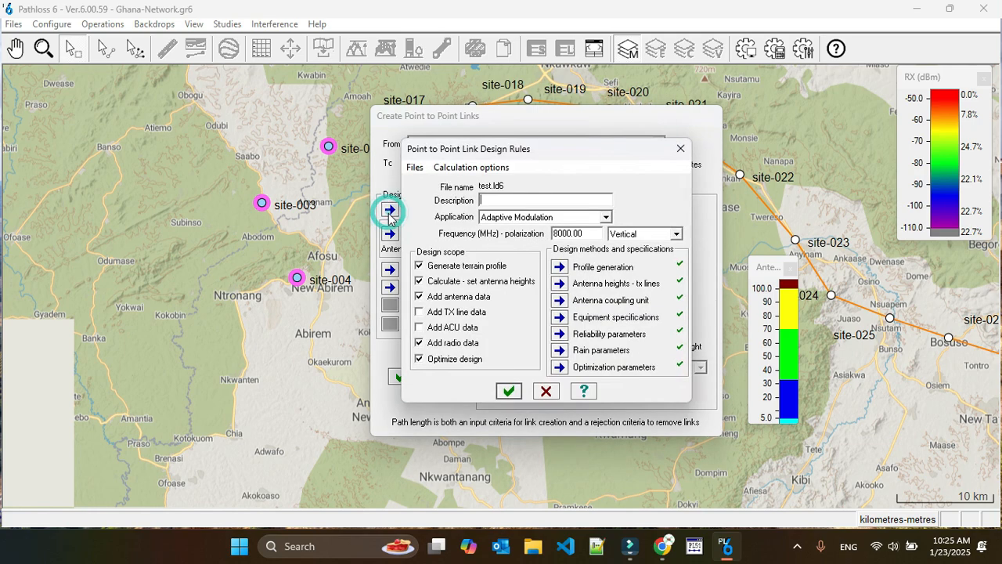
pyautogui.click(481, 190)
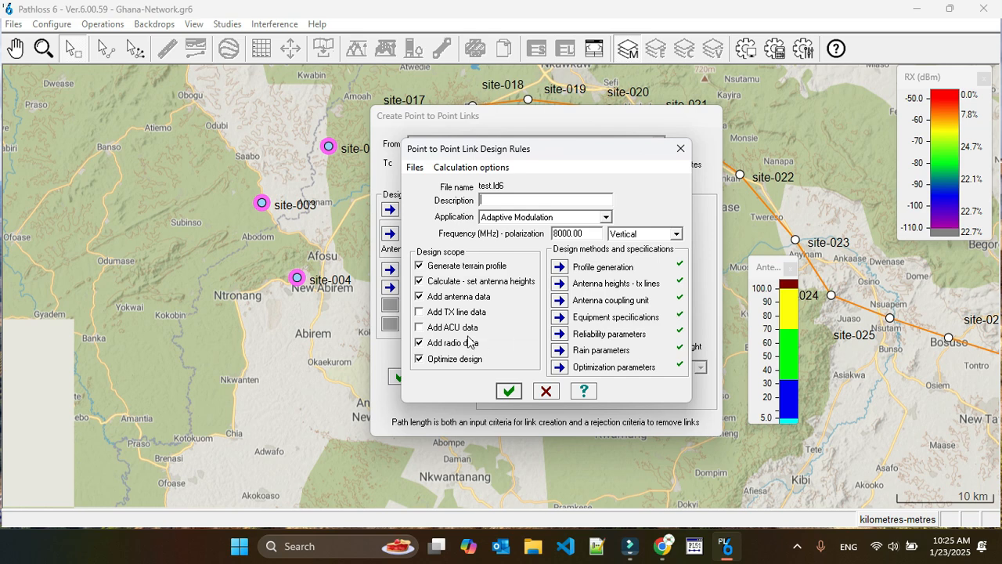
# Exclude design optimization, radio data and antenna data from the design scope, and set the application to Microwave
pyautogui.click(419, 358)
pyautogui.click(419, 343)
pyautogui.click(419, 296)
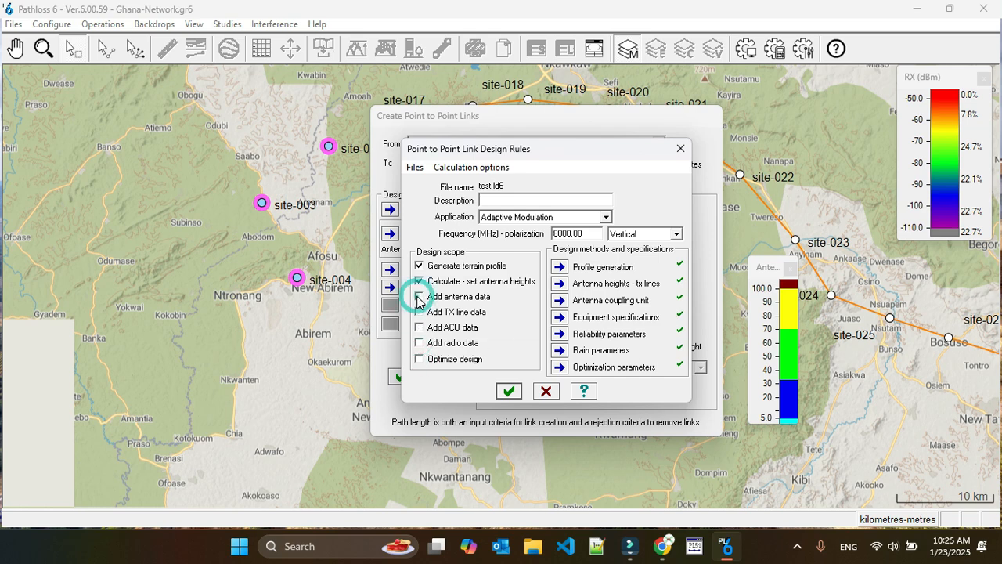
pyautogui.click(517, 216)
pyautogui.click(516, 228)
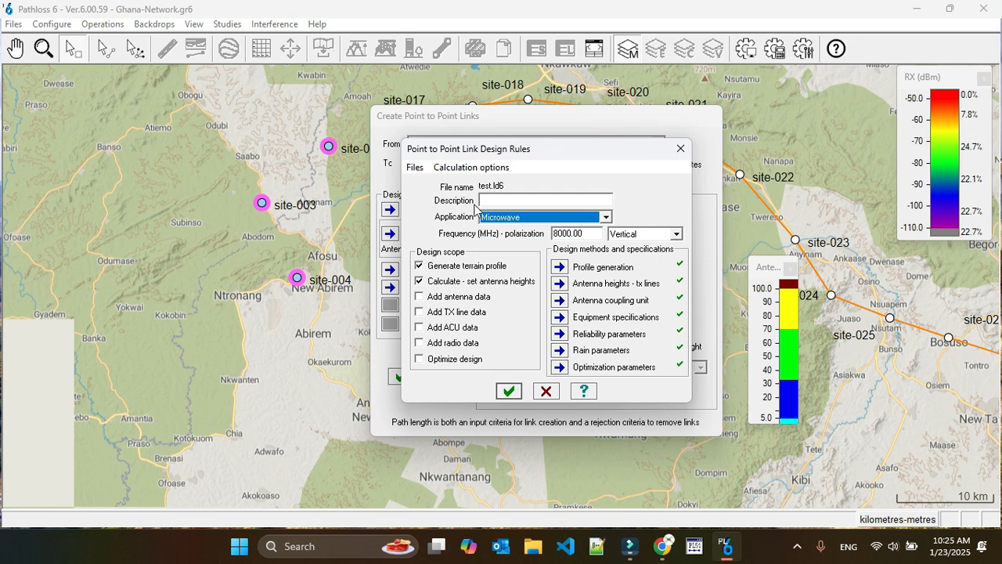
# Enter "test" as the design rules description and set the application to Adaptive Modulation
pyautogui.click(512, 200)
pyautogui.click(512, 200)
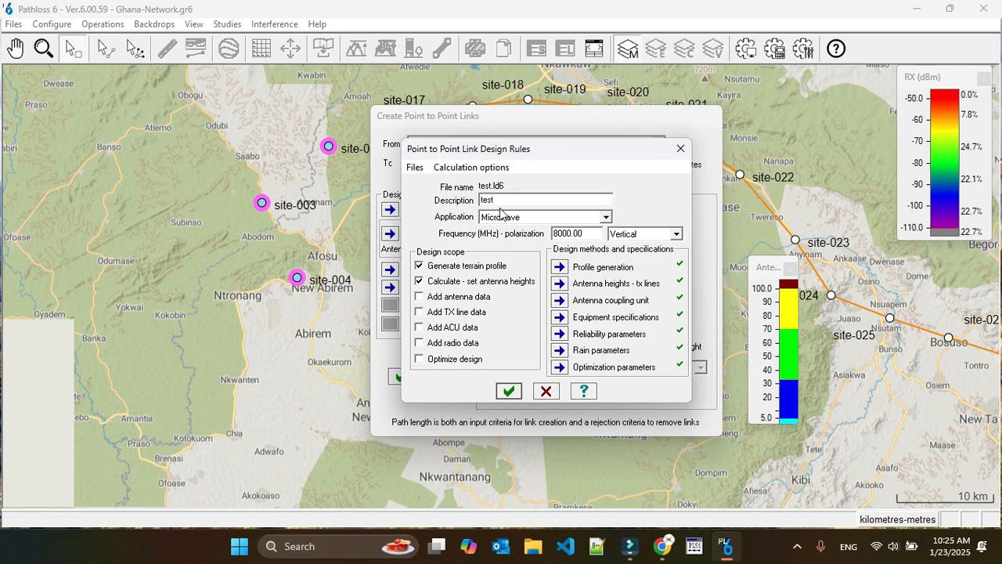
pyautogui.click(530, 216)
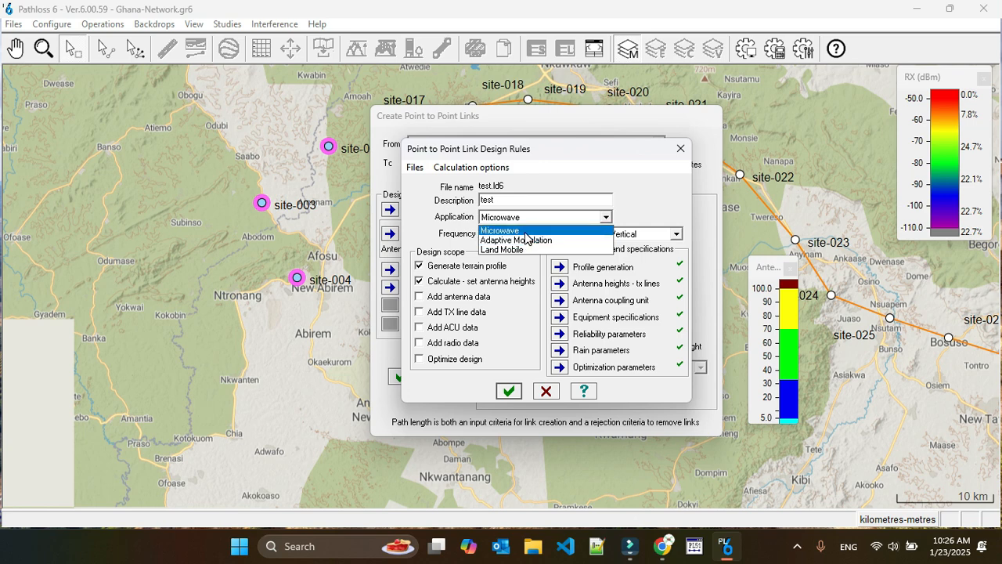
pyautogui.click(526, 248)
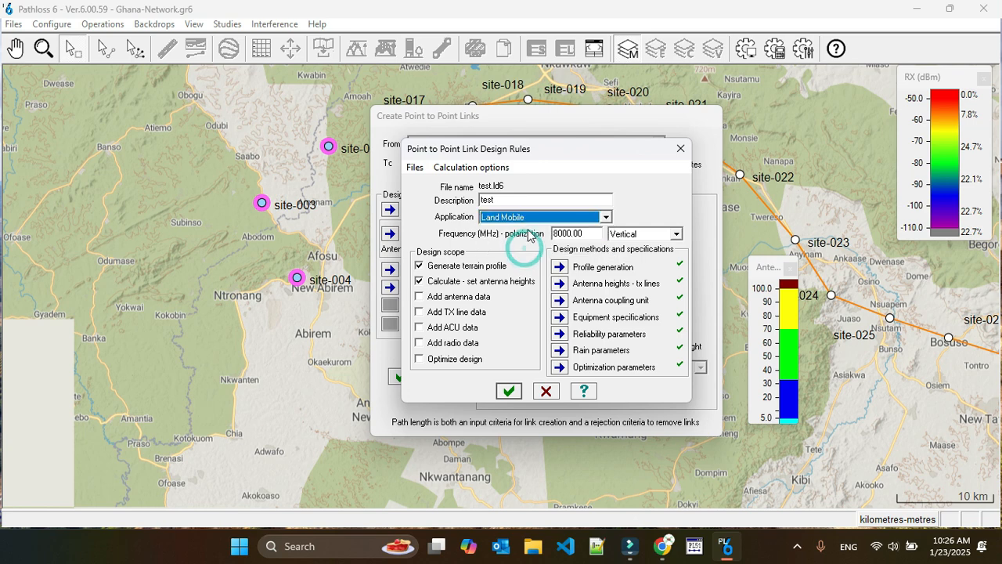
pyautogui.click(530, 220)
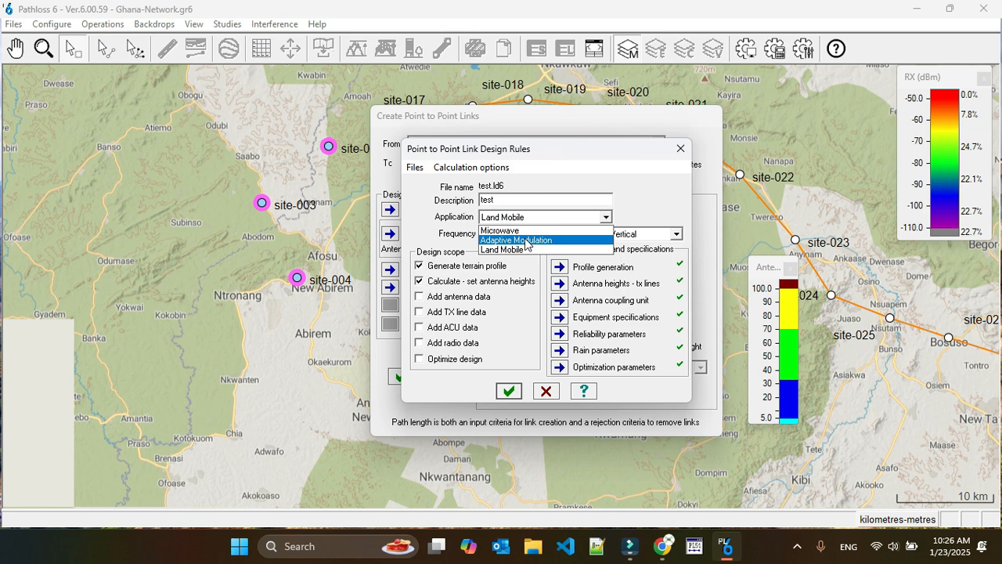
pyautogui.click(524, 241)
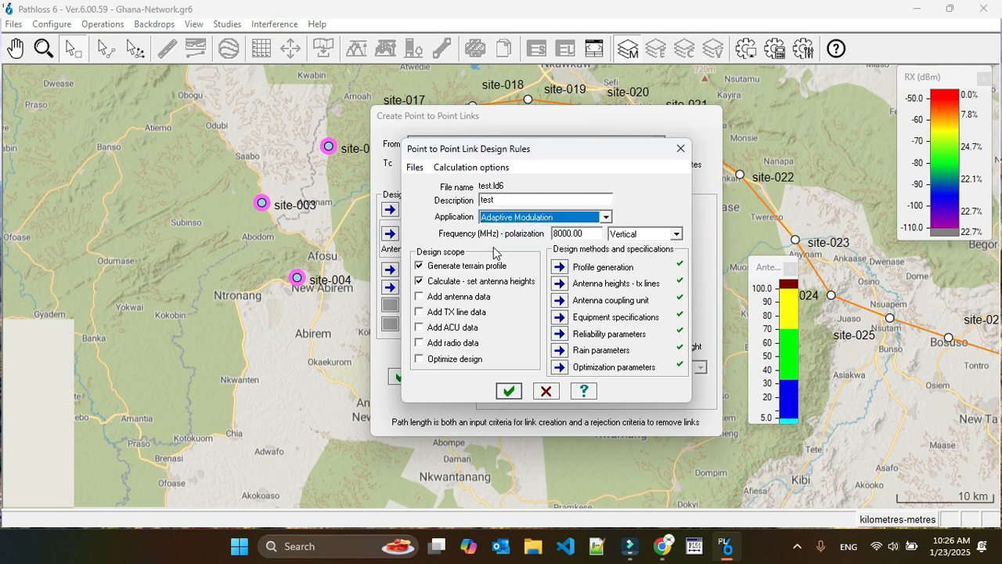
# Examine the design frequency setting and the available polarization options
pyautogui.moveTo(561, 233); pyautogui.dragTo(554, 233)
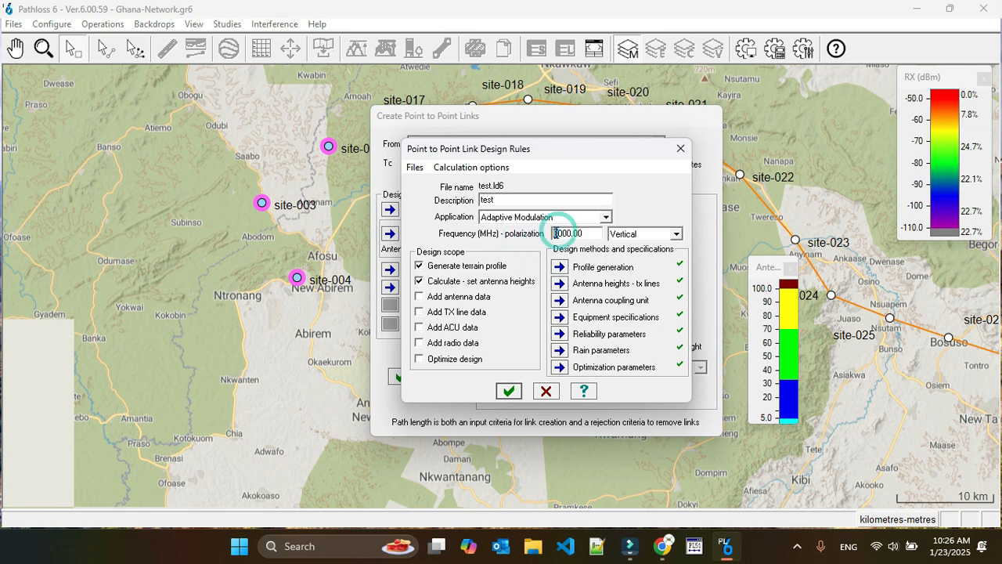
pyautogui.write('3')
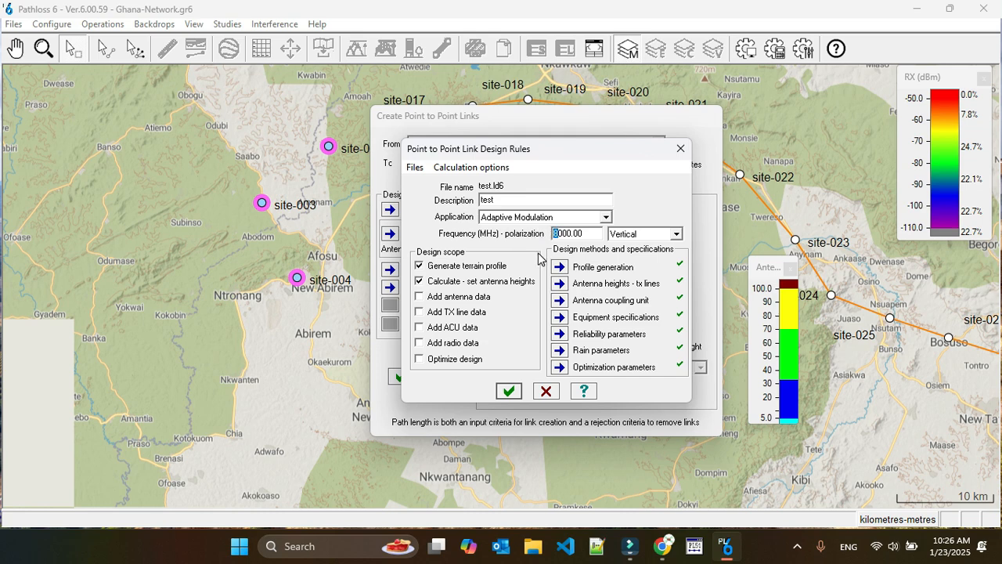
pyautogui.click(676, 234)
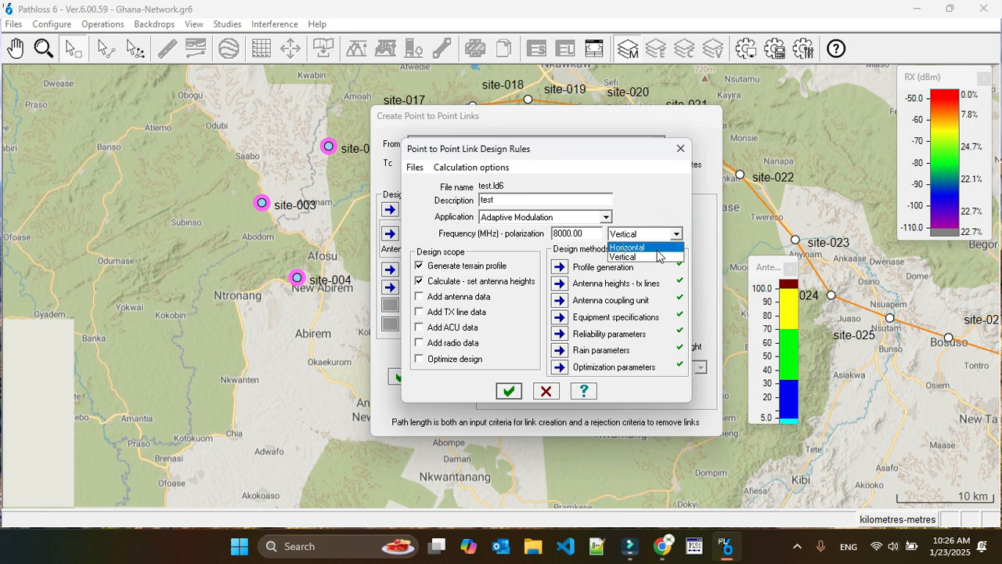
pyautogui.click(676, 235)
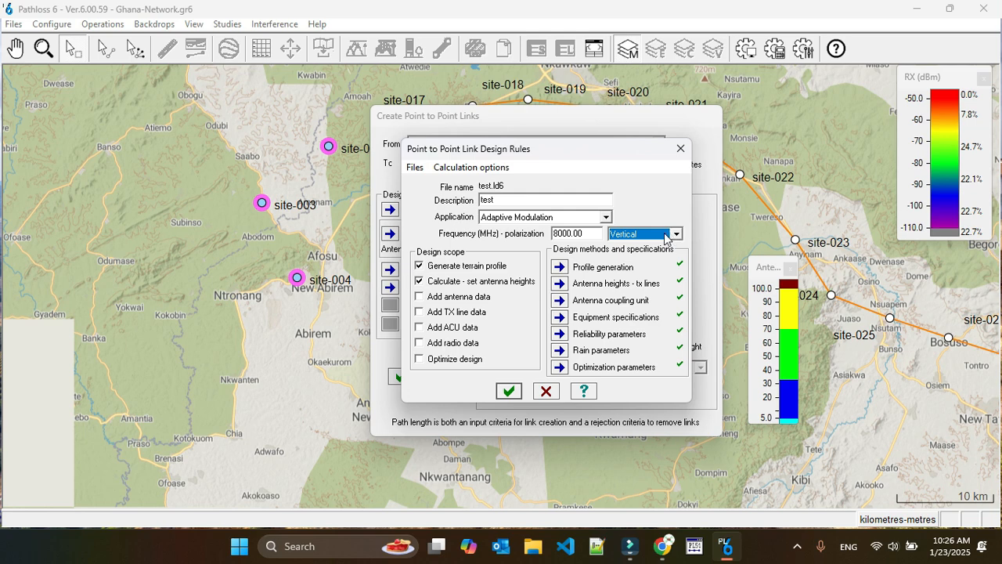
pyautogui.click(418, 278)
pyautogui.click(419, 280)
pyautogui.click(419, 296)
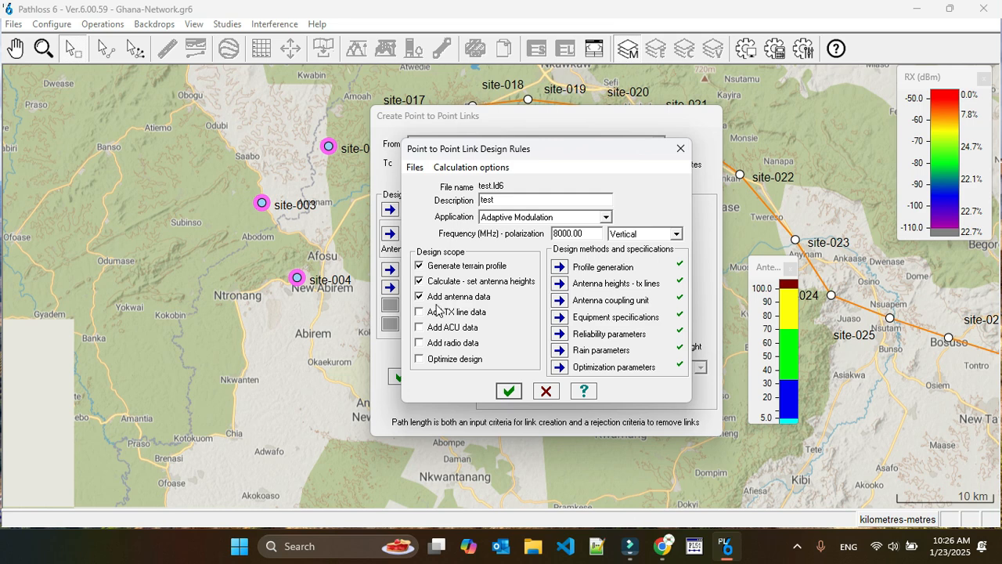
pyautogui.click(419, 345)
pyautogui.click(420, 362)
pyautogui.click(419, 360)
pyautogui.click(419, 360)
pyautogui.click(419, 342)
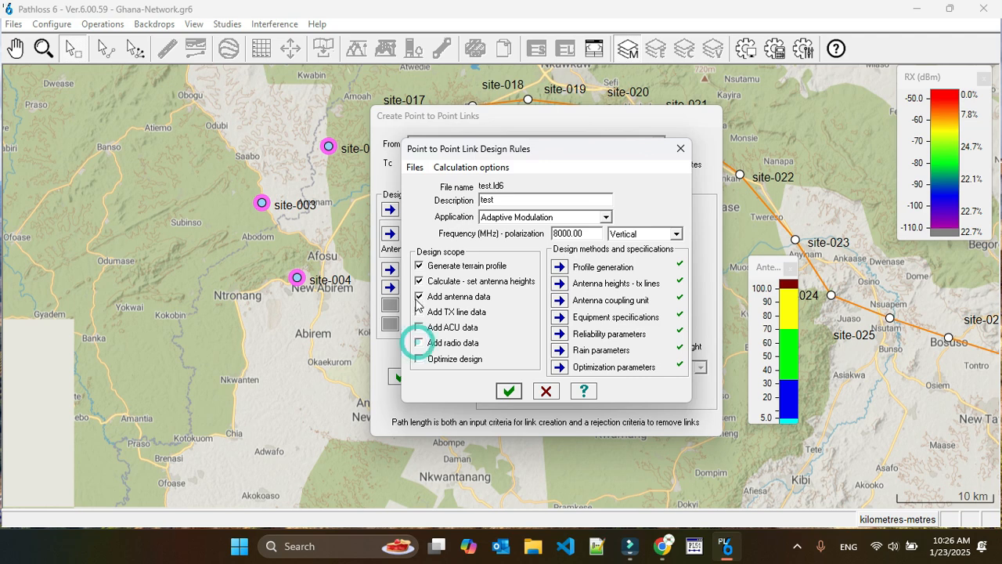
pyautogui.click(418, 301)
pyautogui.click(417, 300)
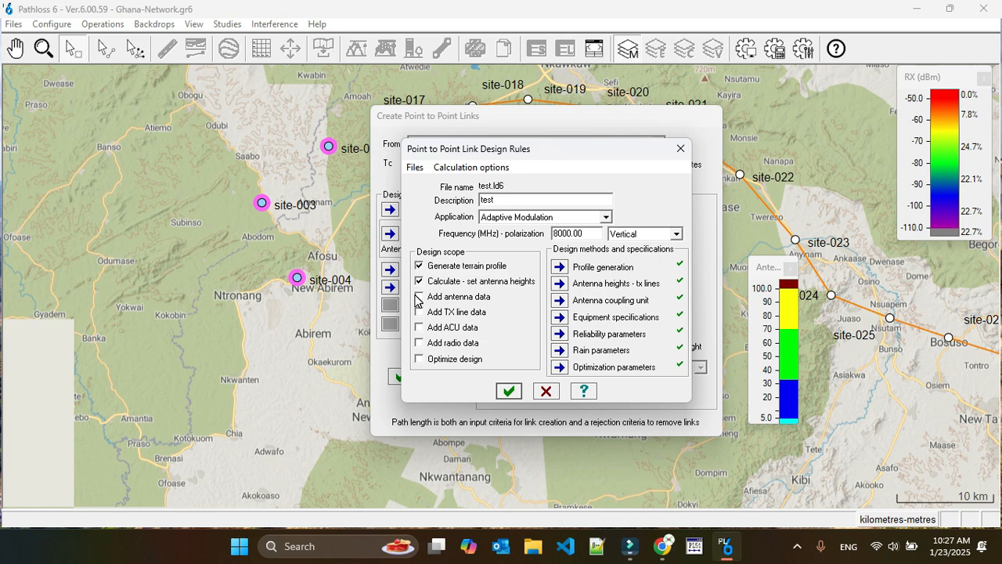
# Include antenna data, radio data and design optimization in the design scope
pyautogui.click(419, 299)
pyautogui.click(419, 342)
pyautogui.click(420, 359)
# Review the path profile generation settings and the clearance criteria used for calculating antenna heights
pyautogui.click(561, 268)
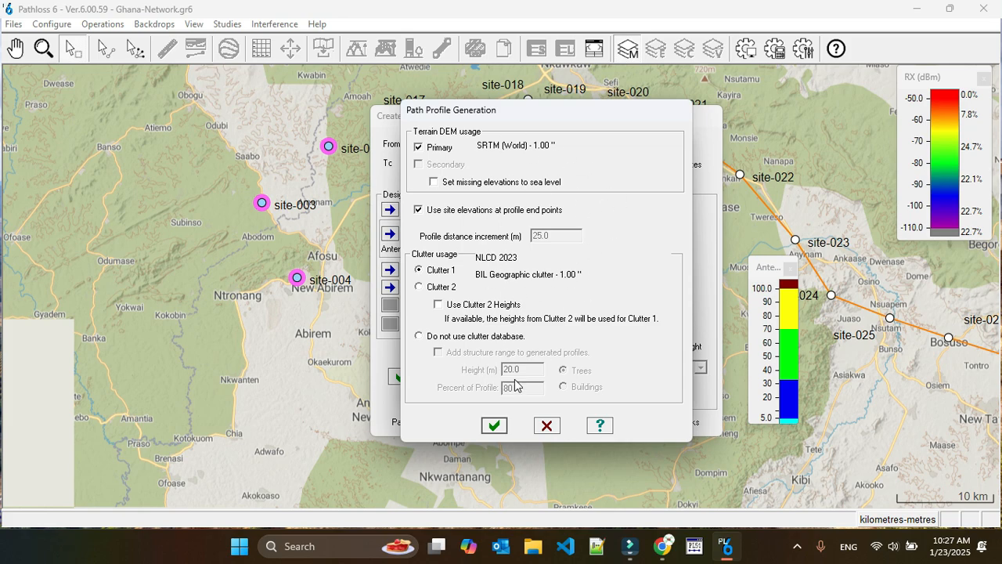
pyautogui.click(494, 427)
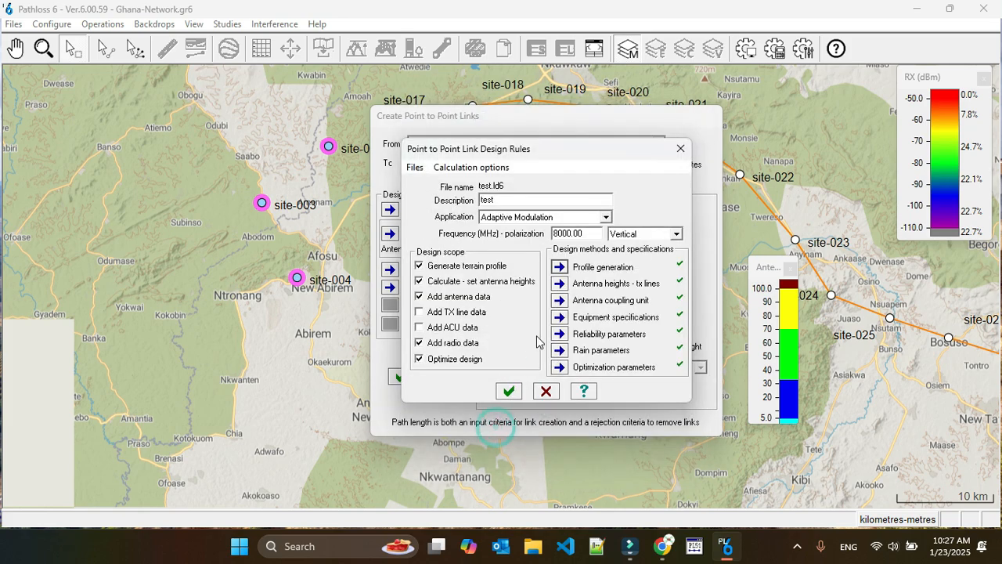
pyautogui.click(560, 281)
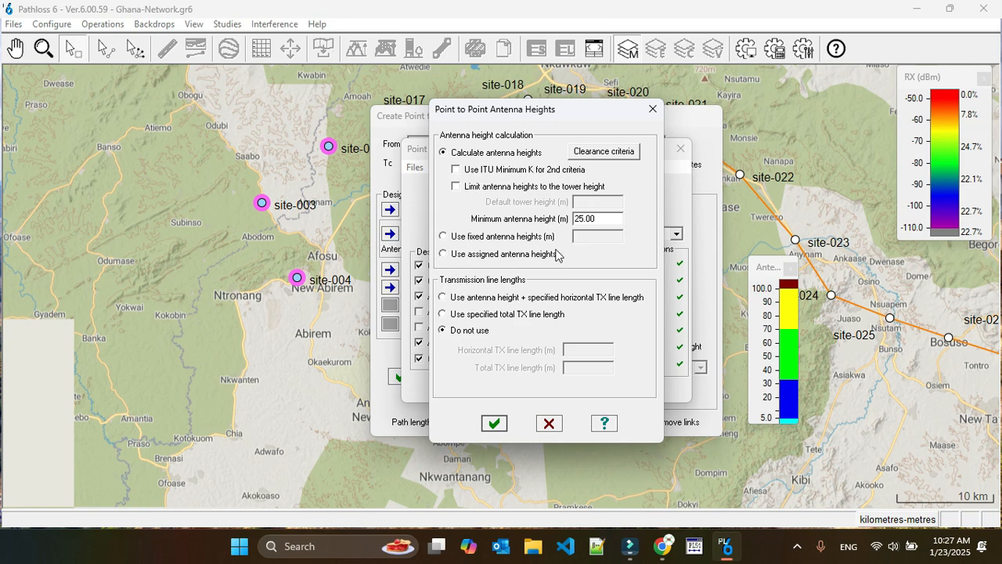
pyautogui.click(604, 156)
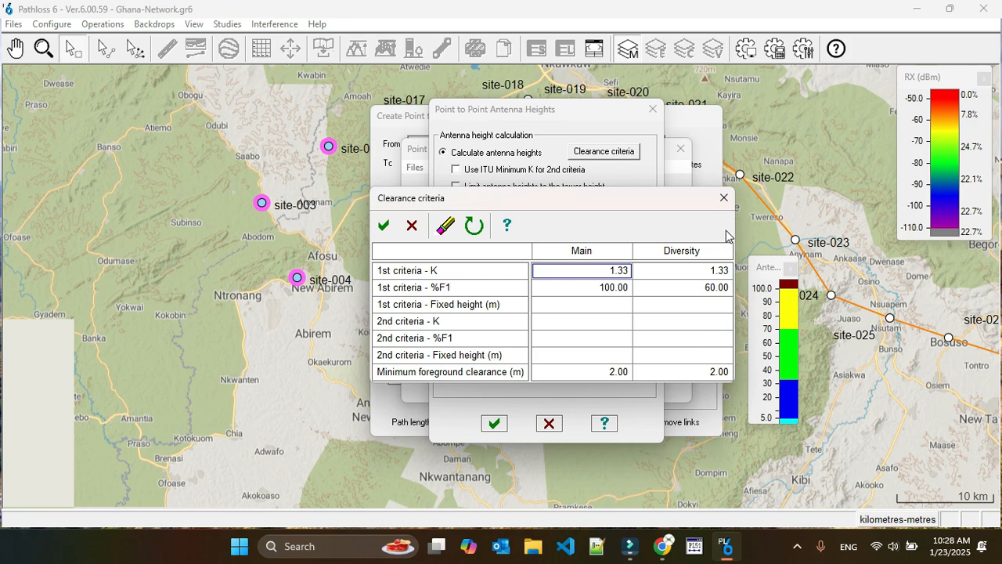
pyautogui.click(384, 226)
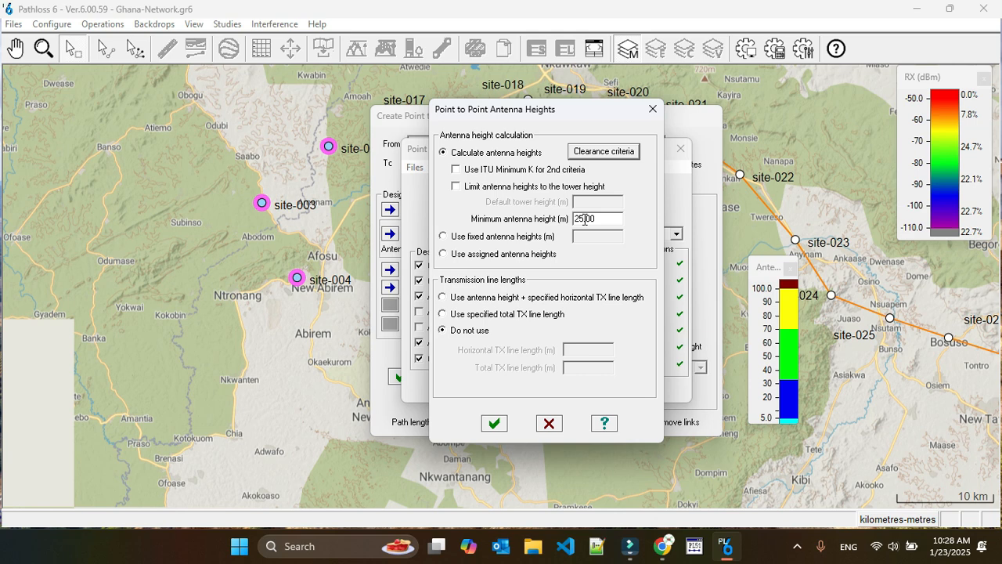
# Set the minimum antenna height to 30 m and accept the antenna height settings
pyautogui.moveTo(582, 221); pyautogui.dragTo(576, 227)
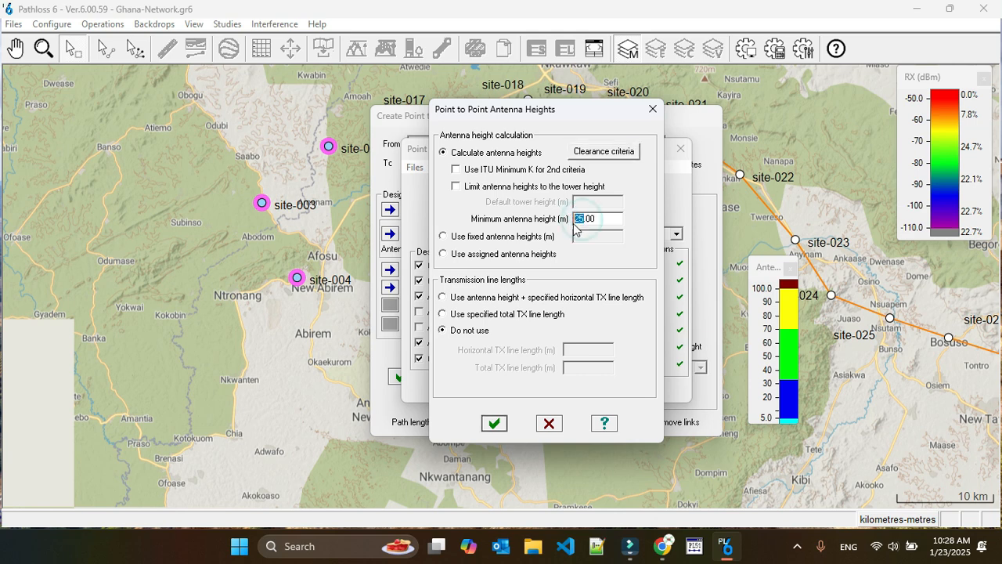
pyautogui.write('30')
pyautogui.click(499, 422)
# Set the TX filter loss of the antenna coupling unit to 3 dB
pyautogui.click(561, 304)
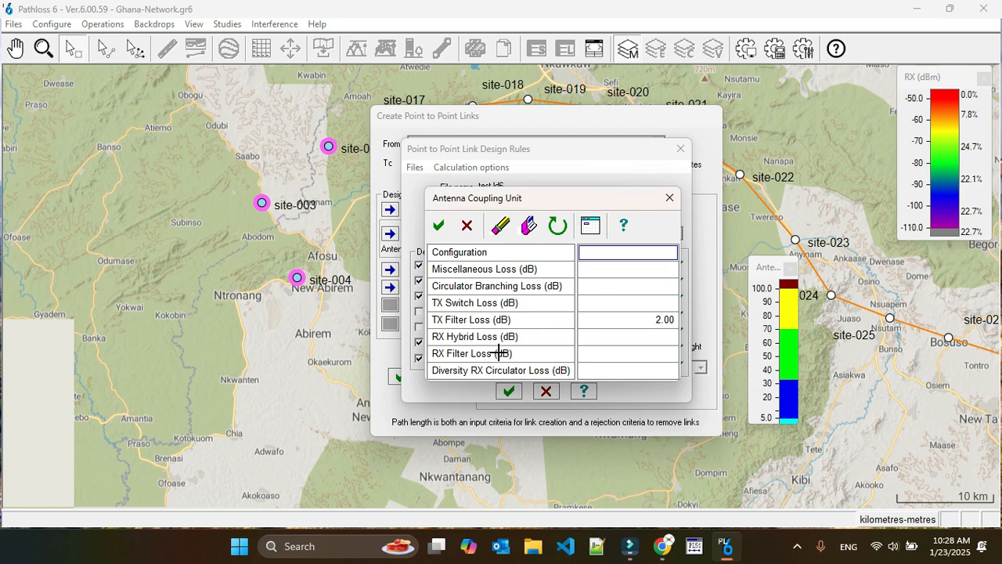
pyautogui.click(615, 316)
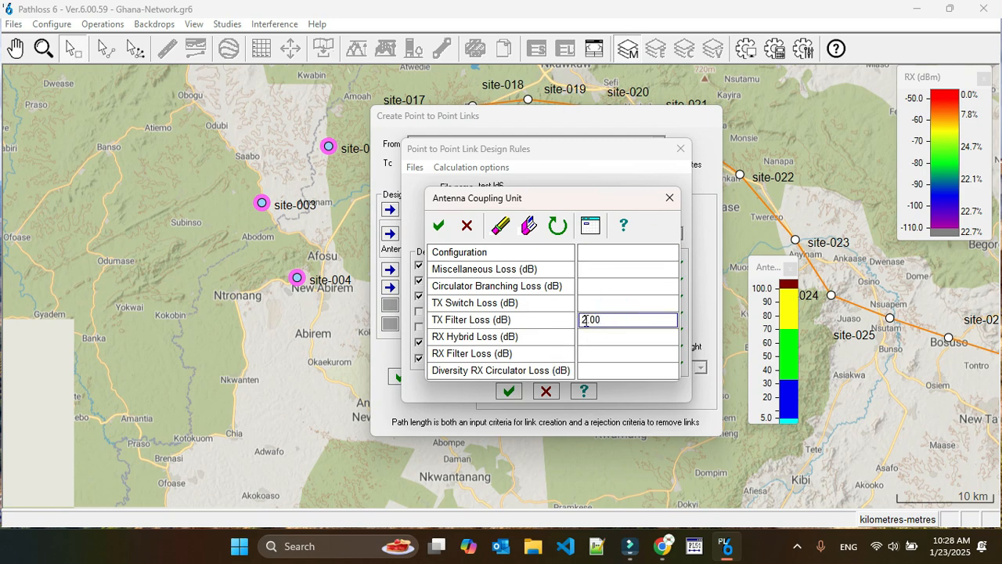
pyautogui.moveTo(585, 319); pyautogui.dragTo(576, 326)
pyautogui.write('3')
pyautogui.click(441, 228)
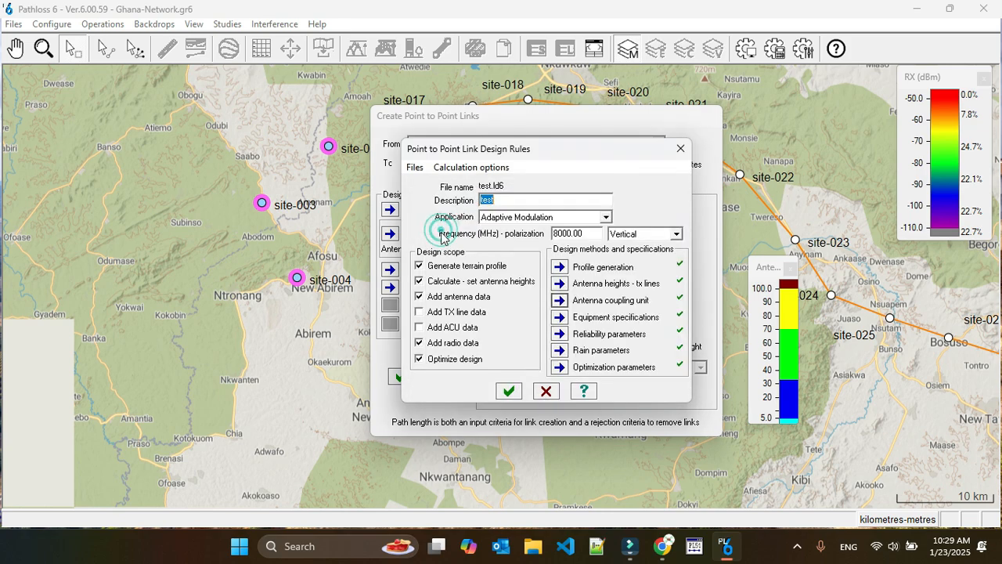
# In the equipment specifications, assign the VHLP2-71W antenna (file 0246) from the antenna index to both Antenna 1 and Antenna 2
pyautogui.click(559, 319)
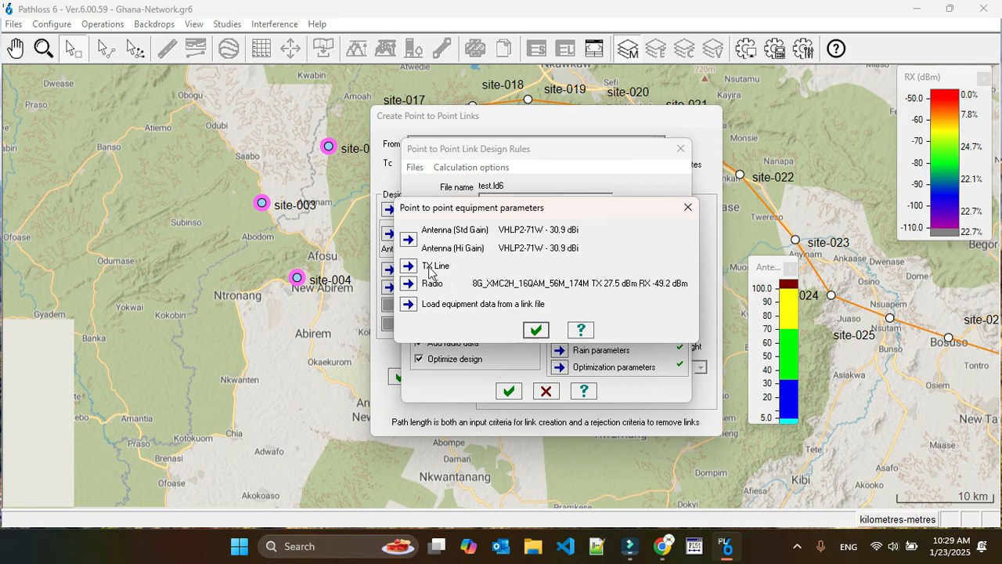
pyautogui.click(408, 239)
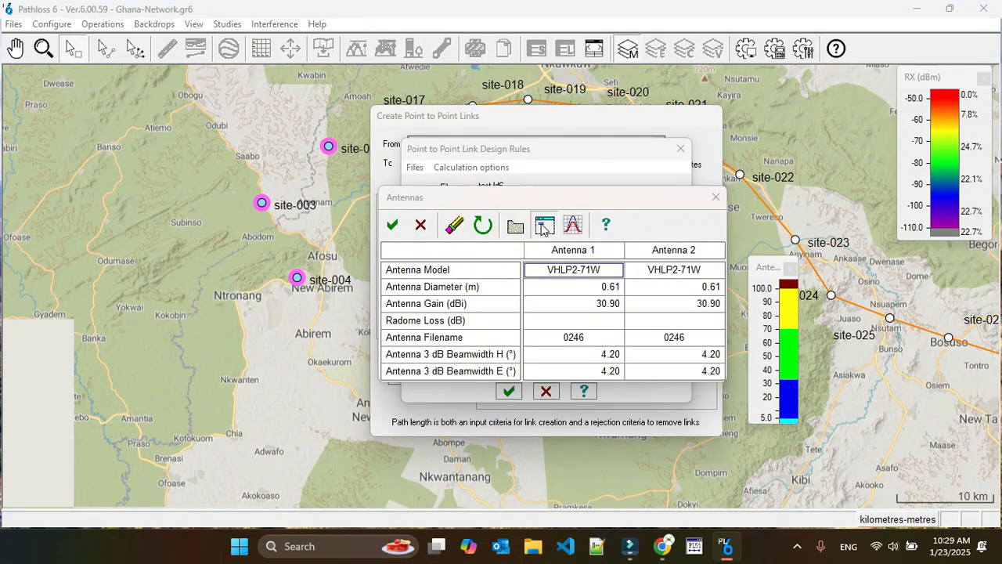
pyautogui.click(543, 224)
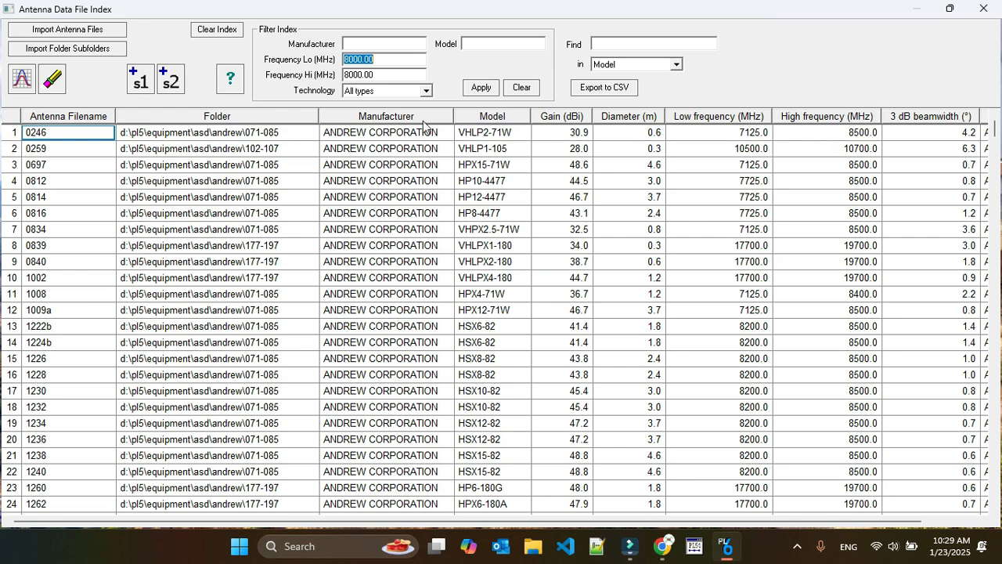
pyautogui.click(14, 135)
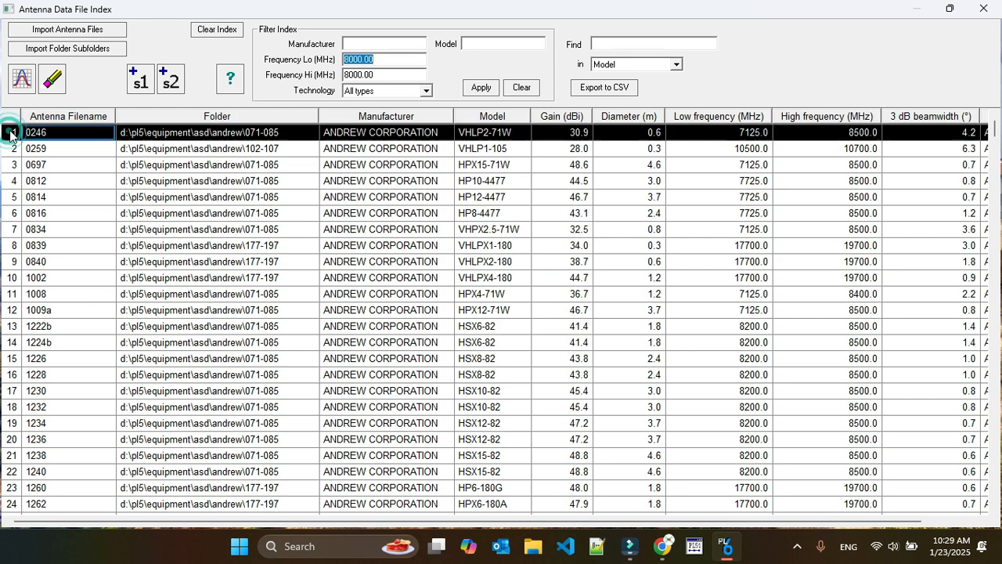
pyautogui.click(137, 82)
pyautogui.click(171, 82)
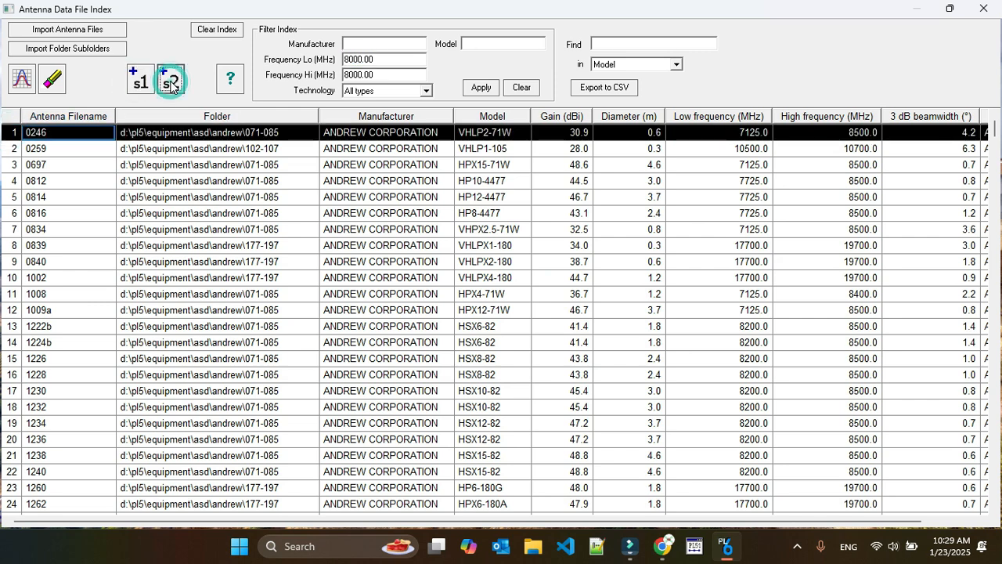
pyautogui.click(983, 8)
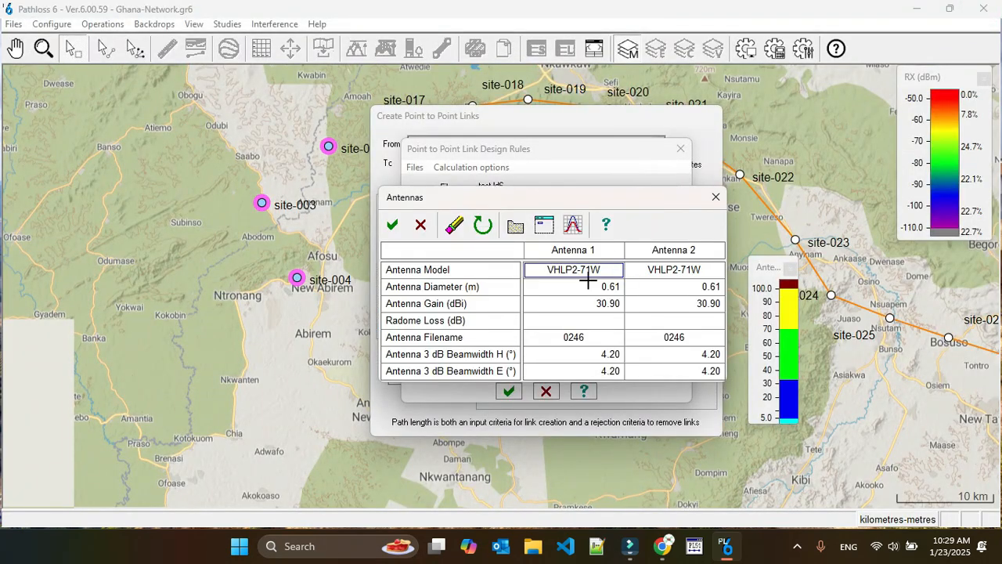
# Replace both antennas with the VHLP1-105 model (file 0259) from the antenna index
pyautogui.click(544, 225)
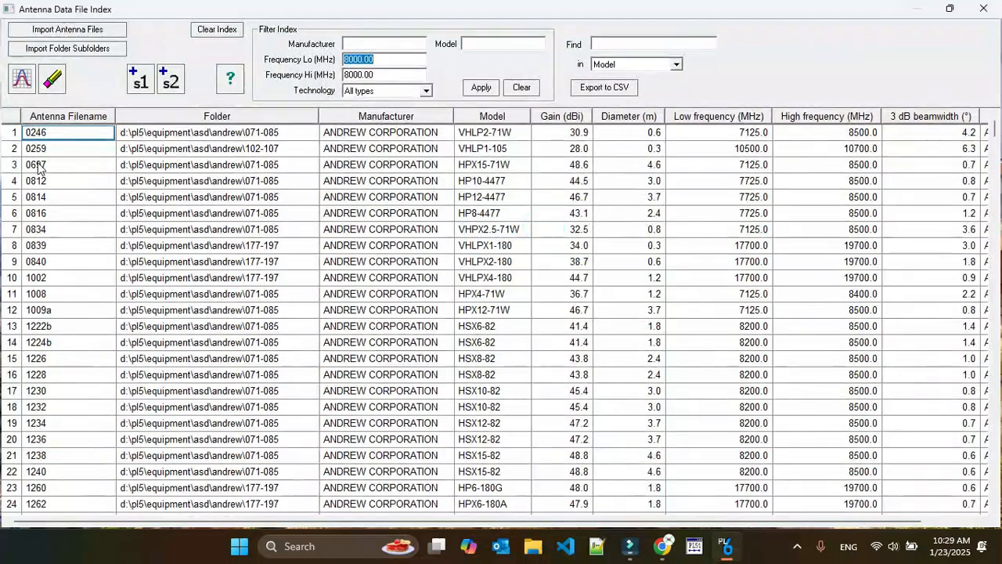
pyautogui.click(6, 148)
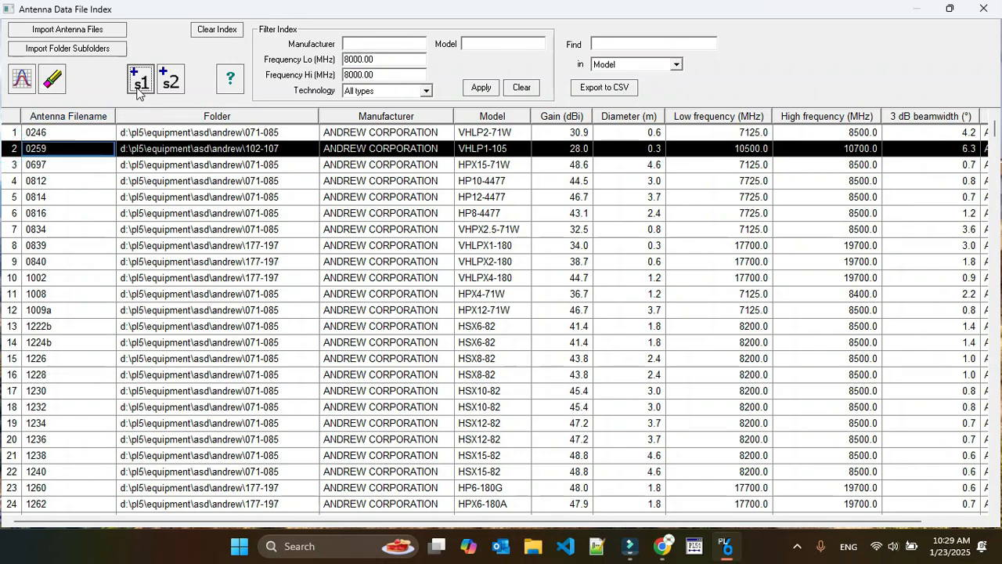
pyautogui.click(171, 79)
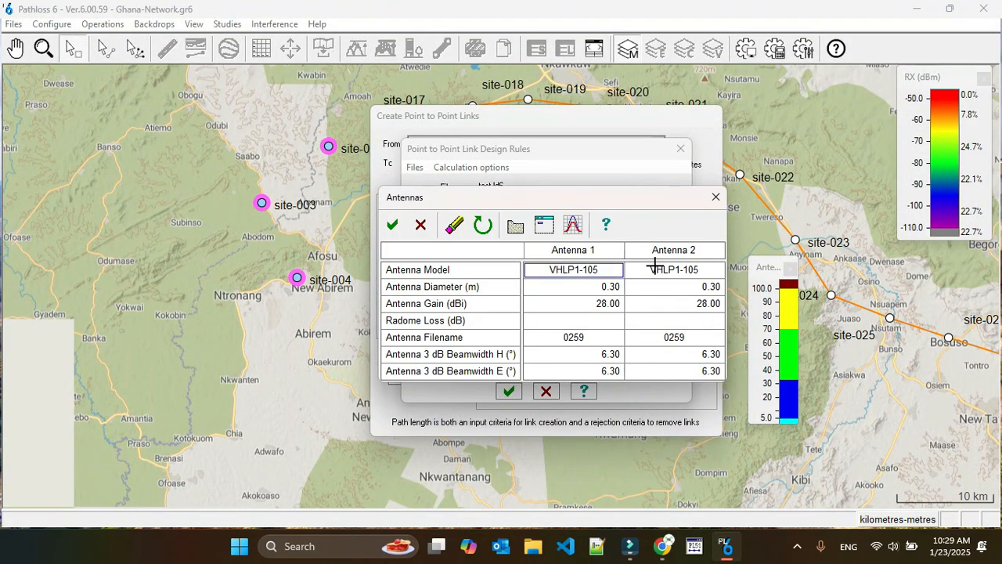
# Switch Antenna 1 and Antenna 2 back to the VHLP2-71W model and accept the antenna data
pyautogui.click(544, 225)
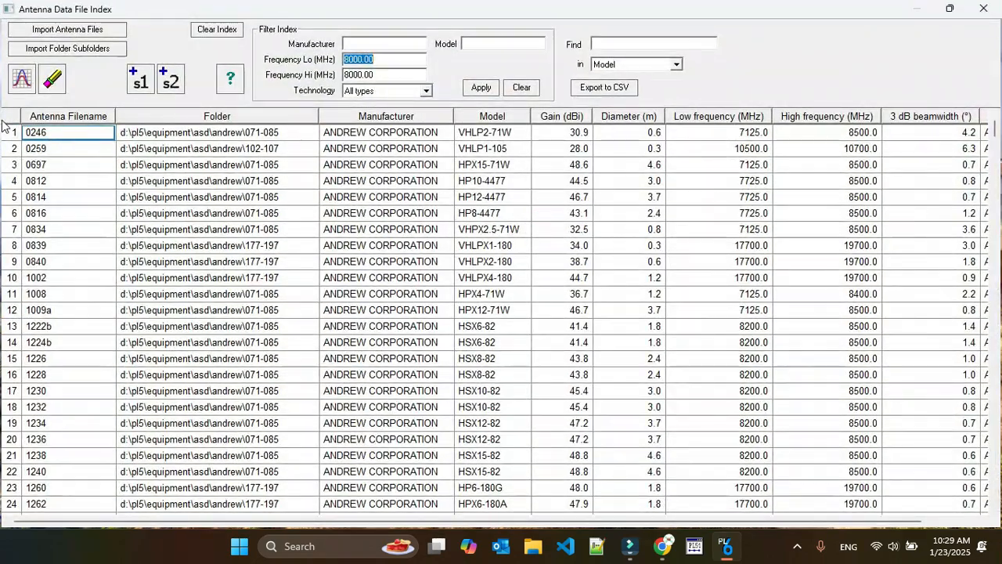
pyautogui.click(11, 133)
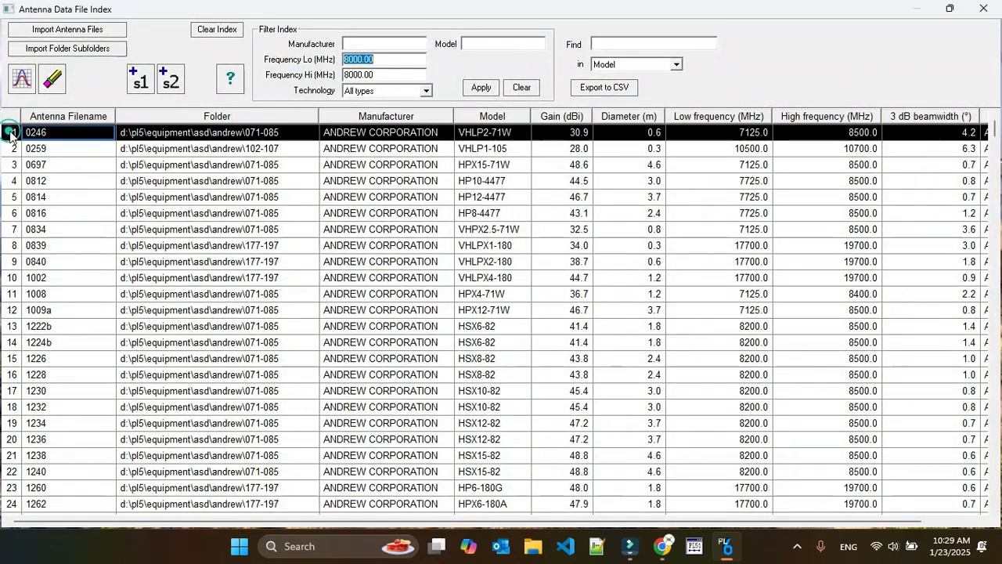
pyautogui.click(142, 81)
pyautogui.click(170, 81)
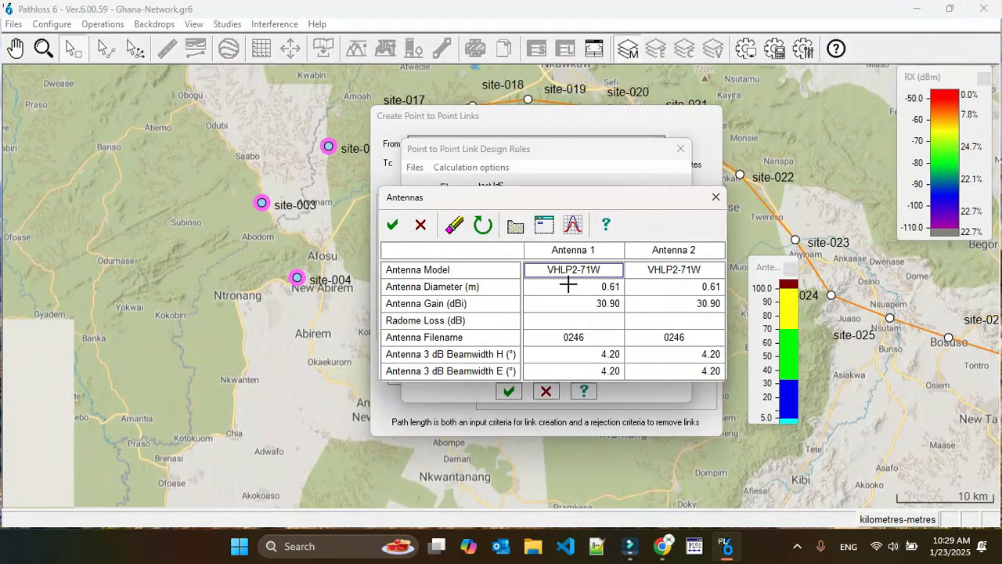
pyautogui.click(392, 225)
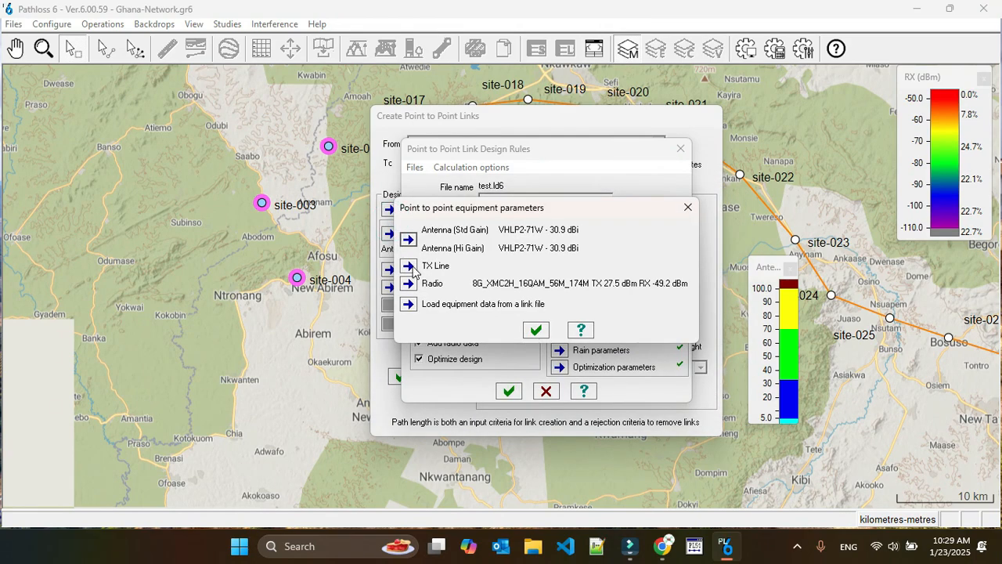
# Assign the Huawei 8G_XMC2H_16QAM_56M_174M radio from the radio index and accept its adaptive modulation parameters
pyautogui.click(408, 285)
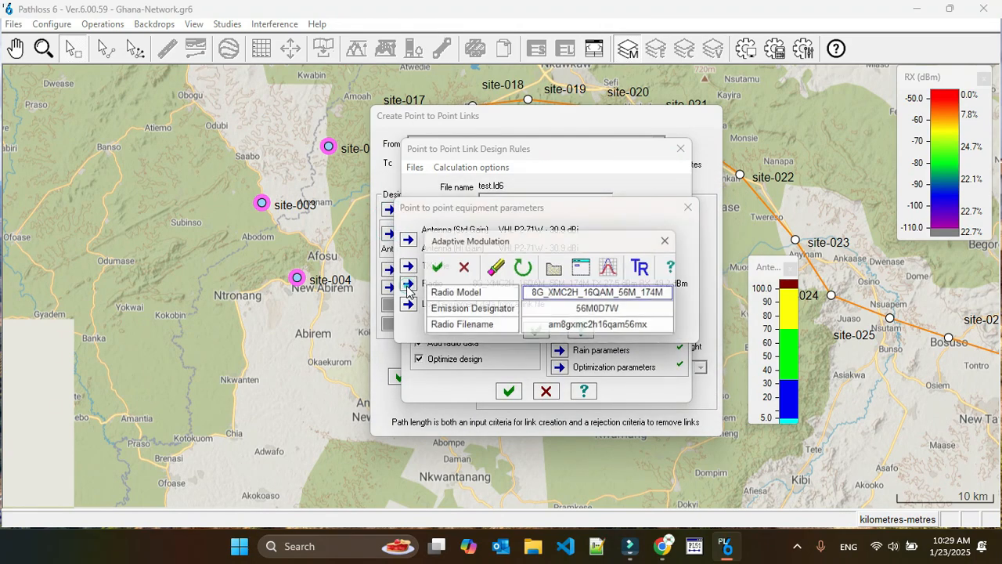
pyautogui.click(583, 268)
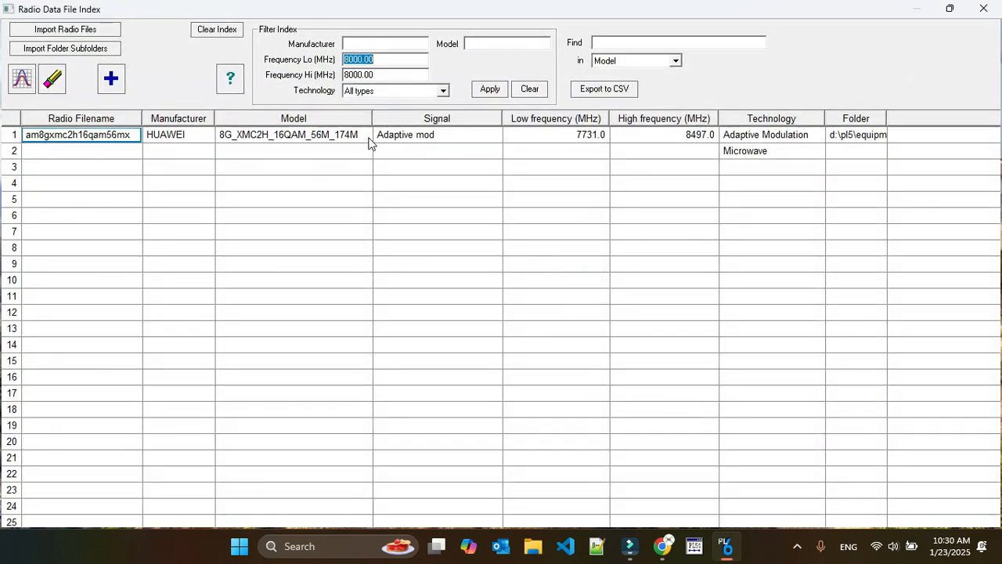
pyautogui.click(14, 138)
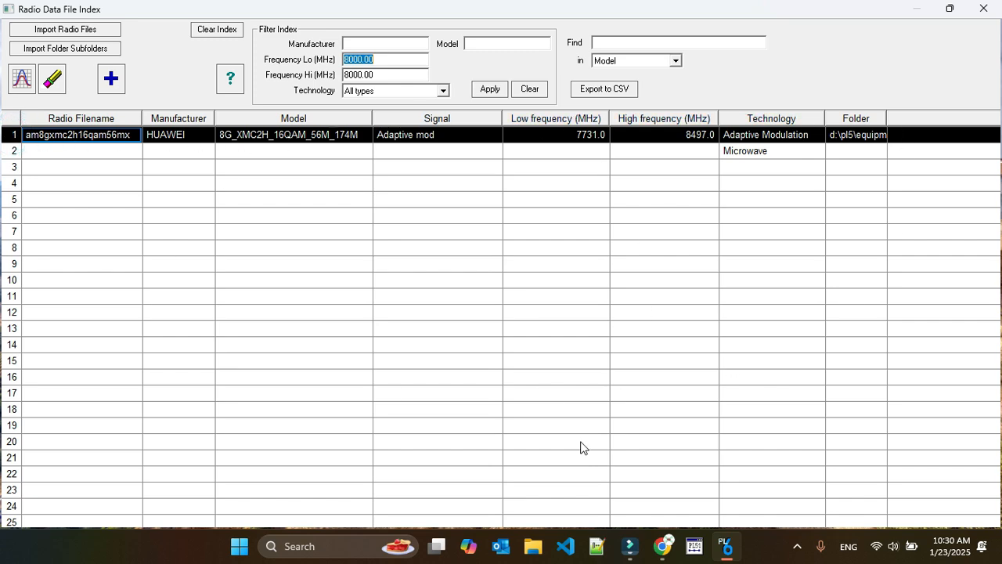
pyautogui.click(110, 78)
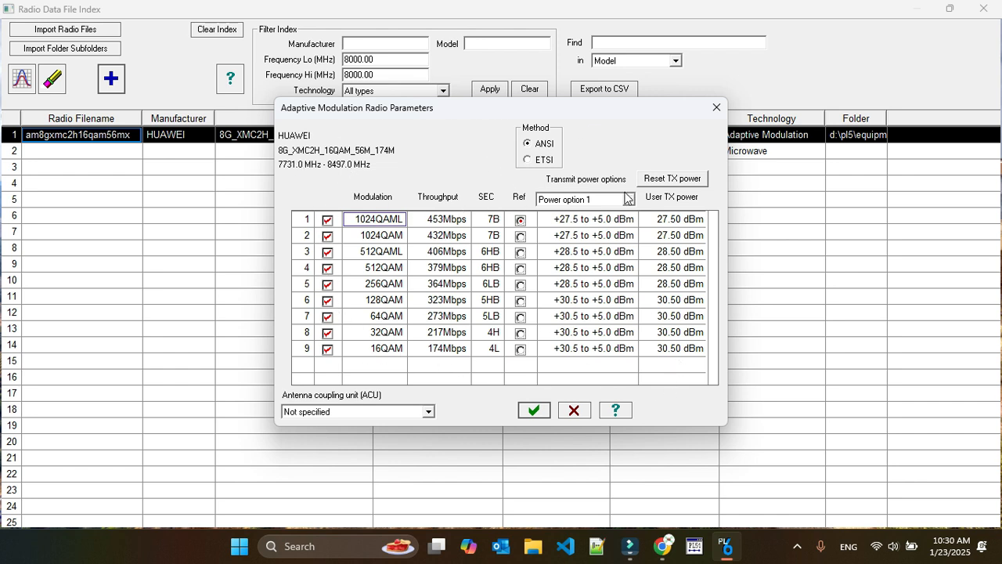
pyautogui.click(533, 410)
pyautogui.click(431, 269)
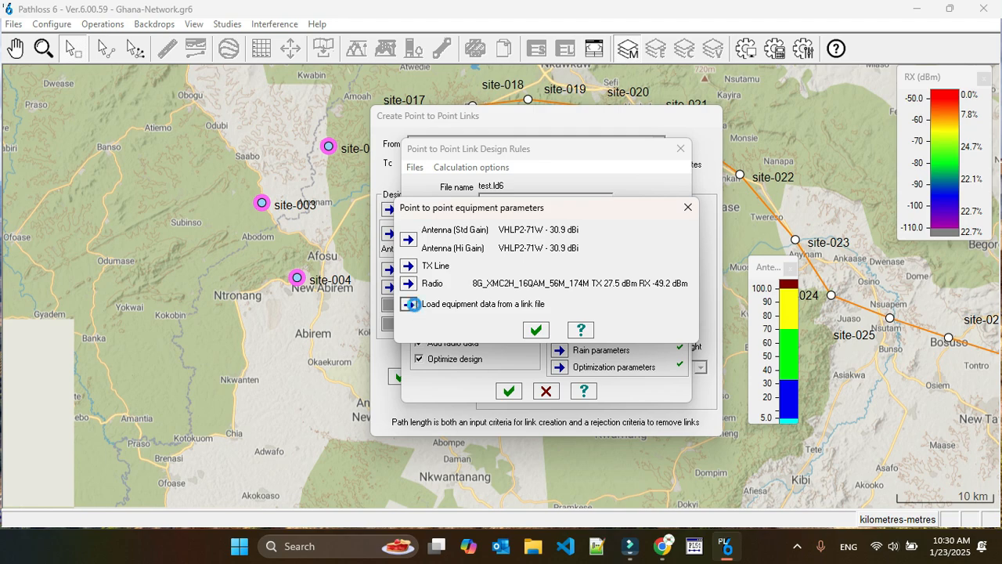
# Browse the link files offered as an equipment data source without loading one, and accept the equipment parameters
pyautogui.click(408, 304)
pyautogui.scroll(-2, 535, 291)
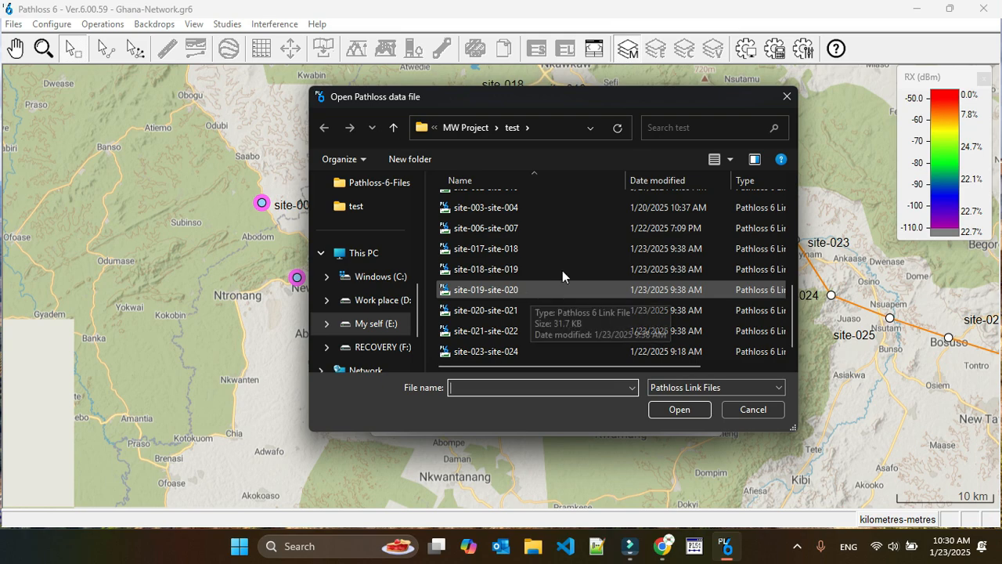
pyautogui.click(743, 410)
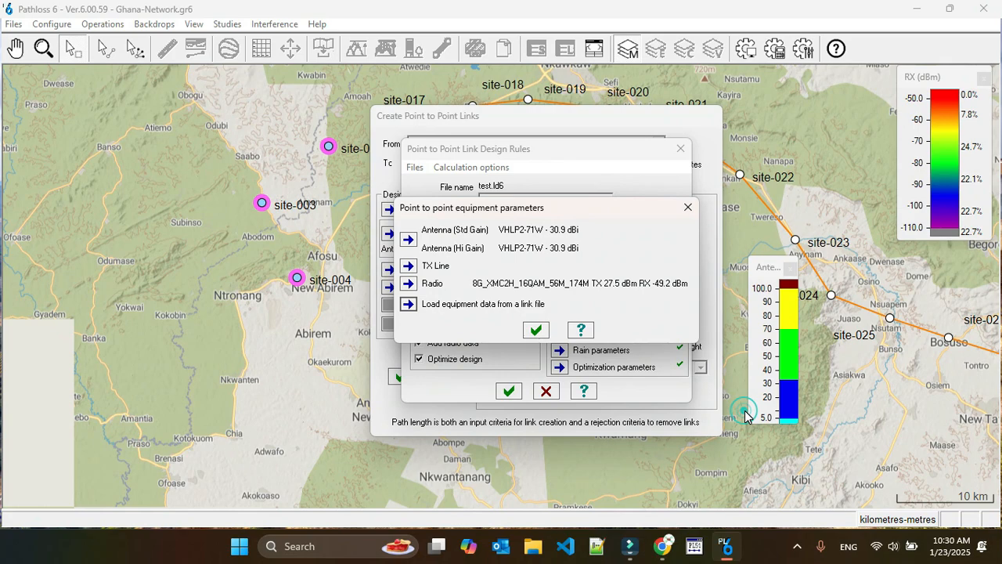
pyautogui.click(536, 329)
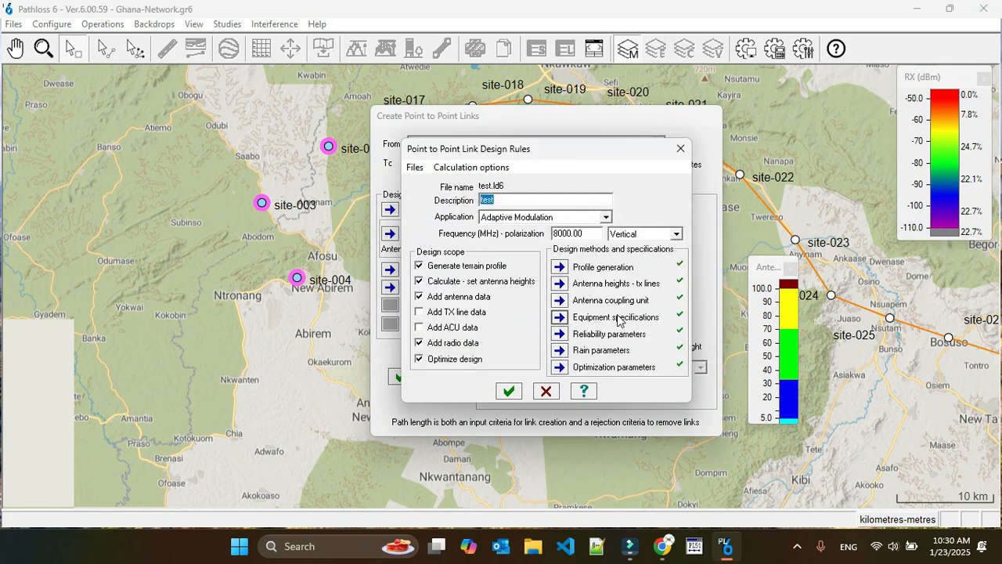
# Review the Vigants-Barnett multipath fade probability options in the reliability parameters
pyautogui.click(559, 334)
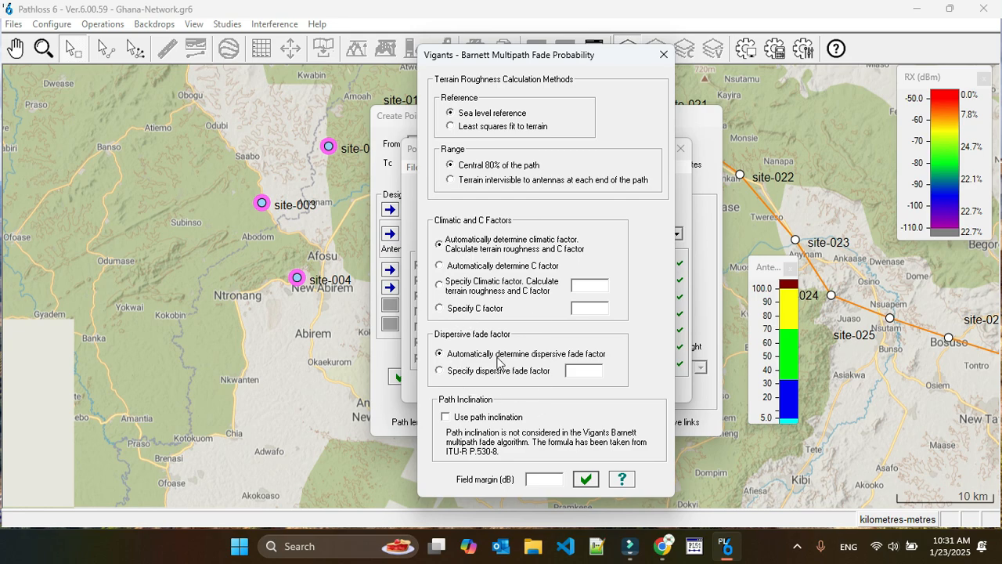
pyautogui.click(586, 479)
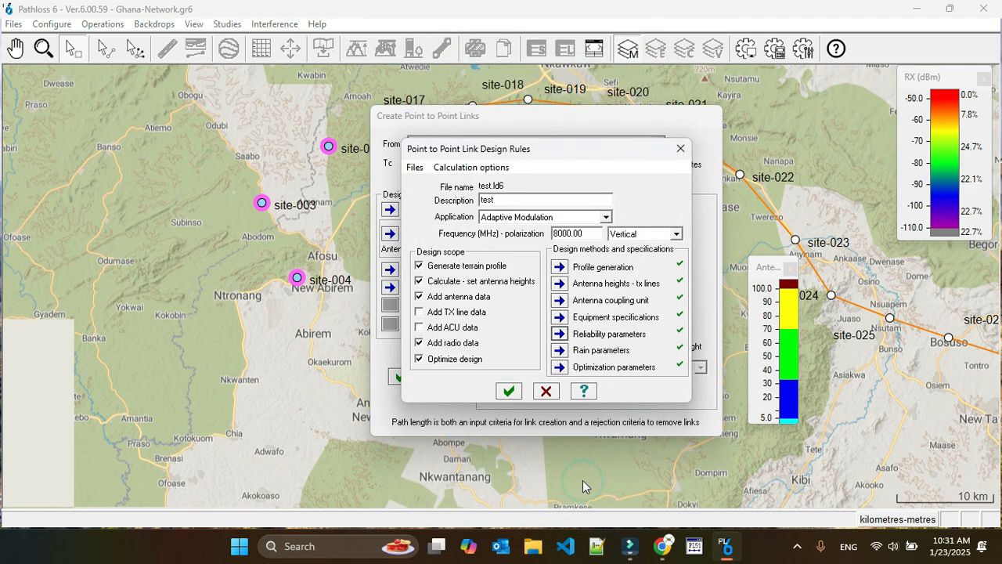
# Load itu_q.rai as the specified rain file in the ITU-R P.530 rain parameters
pyautogui.click(560, 351)
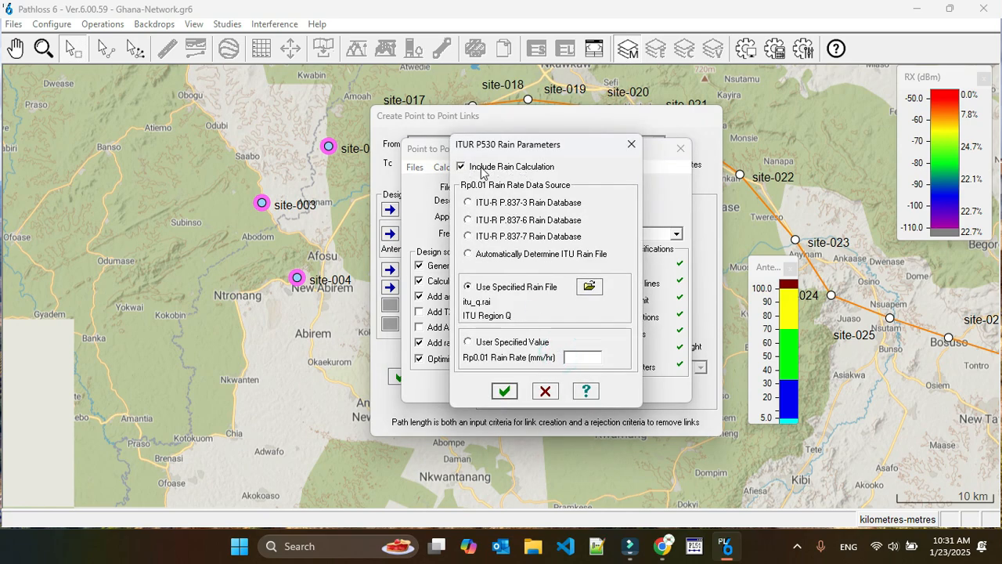
pyautogui.click(588, 286)
pyautogui.scroll(-1, 515, 347)
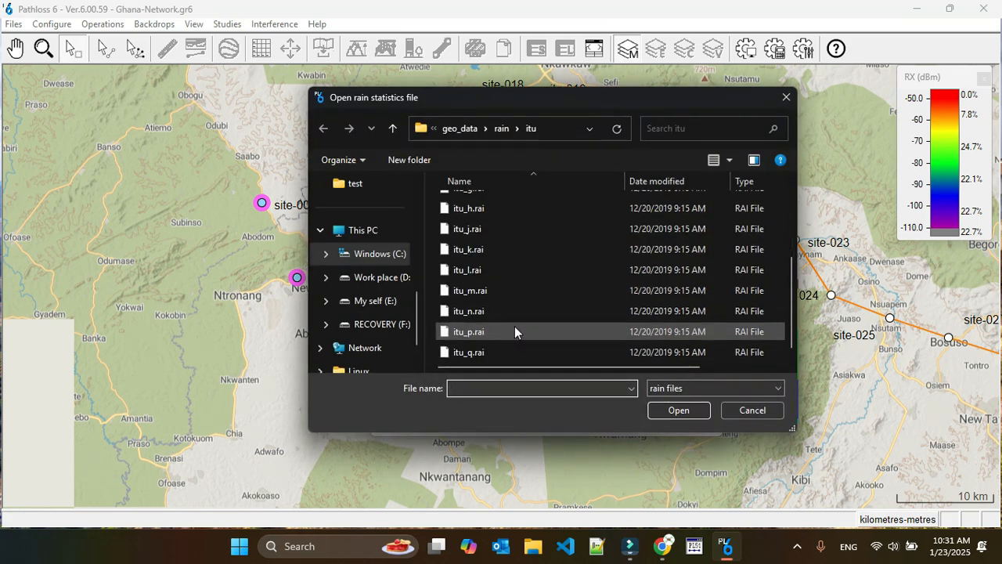
pyautogui.click(482, 349)
pyautogui.click(482, 349)
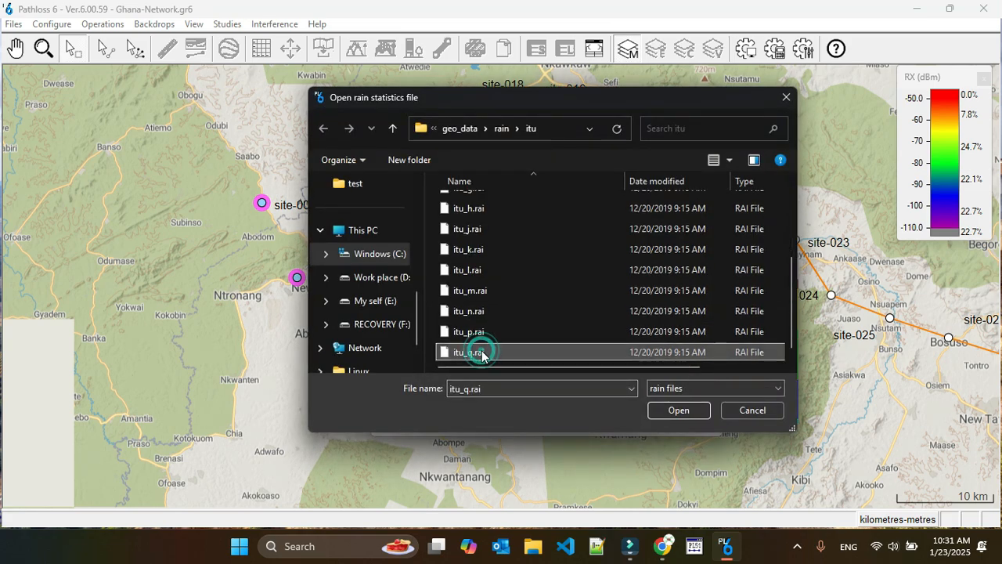
pyautogui.click(672, 410)
pyautogui.click(672, 409)
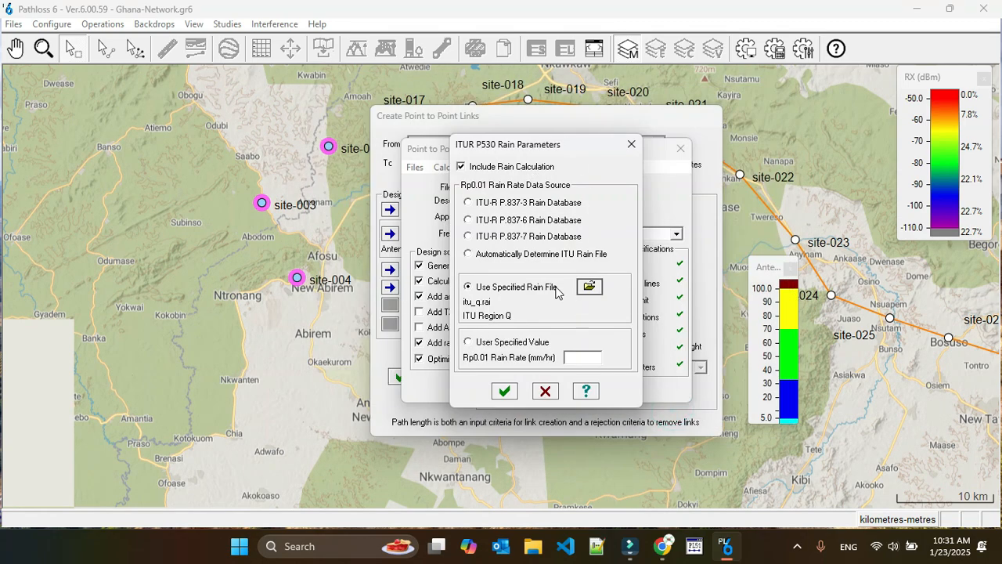
# Try a user-specified rain rate of 63 mm/hr, return to the specified rain file, and accept the rain parameters
pyautogui.click(468, 342)
pyautogui.click(584, 357)
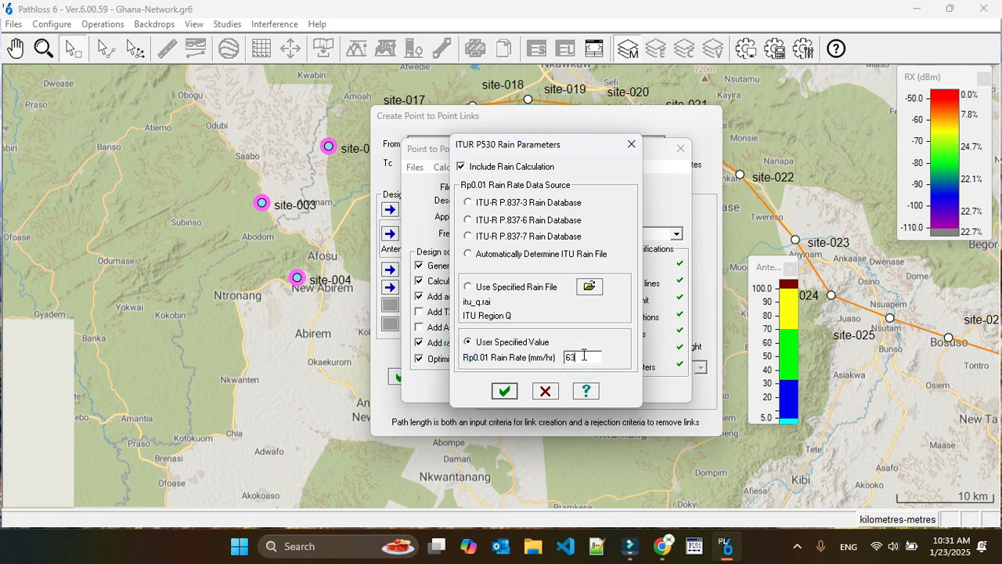
pyautogui.click(467, 287)
pyautogui.click(468, 202)
pyautogui.click(468, 288)
pyautogui.click(504, 395)
# Try optimizing the link design for fade margin (dB) with an objective of 30
pyautogui.click(558, 367)
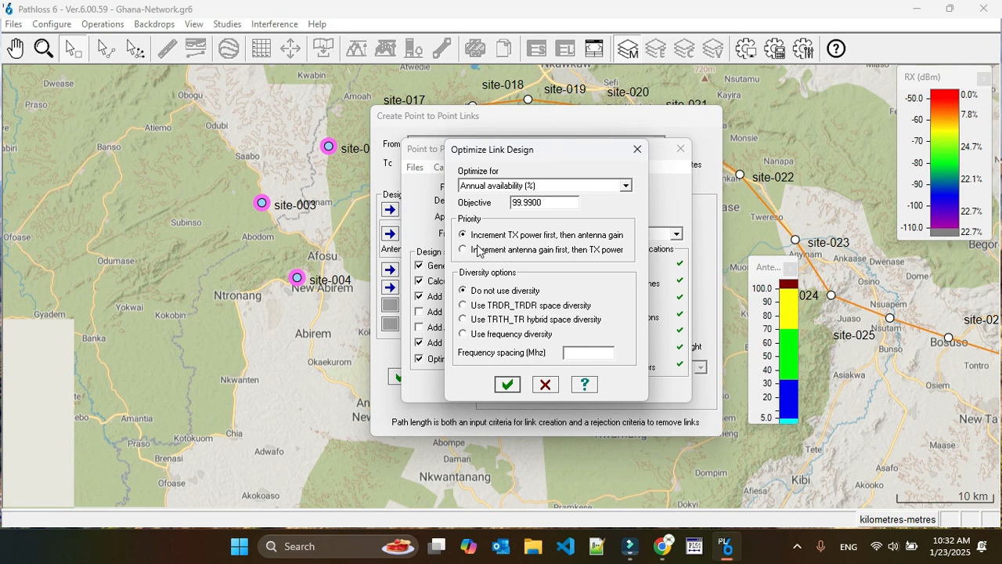
pyautogui.click(510, 186)
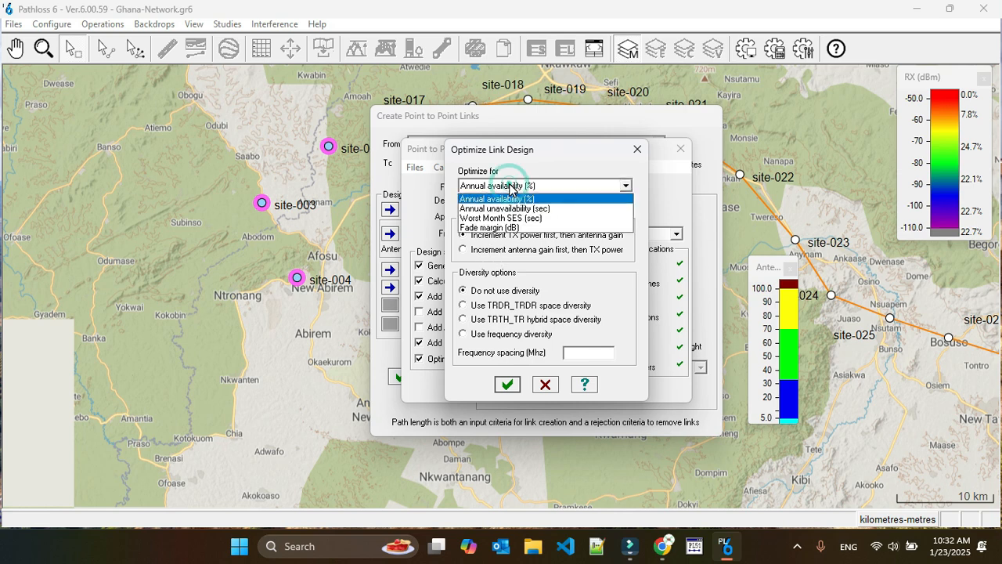
pyautogui.click(556, 228)
pyautogui.click(534, 206)
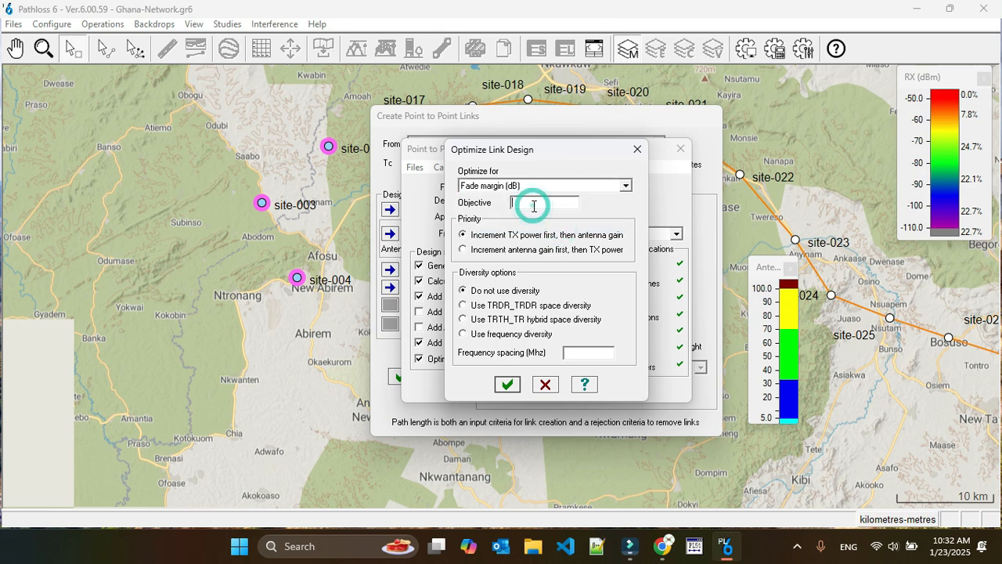
pyautogui.write('30')
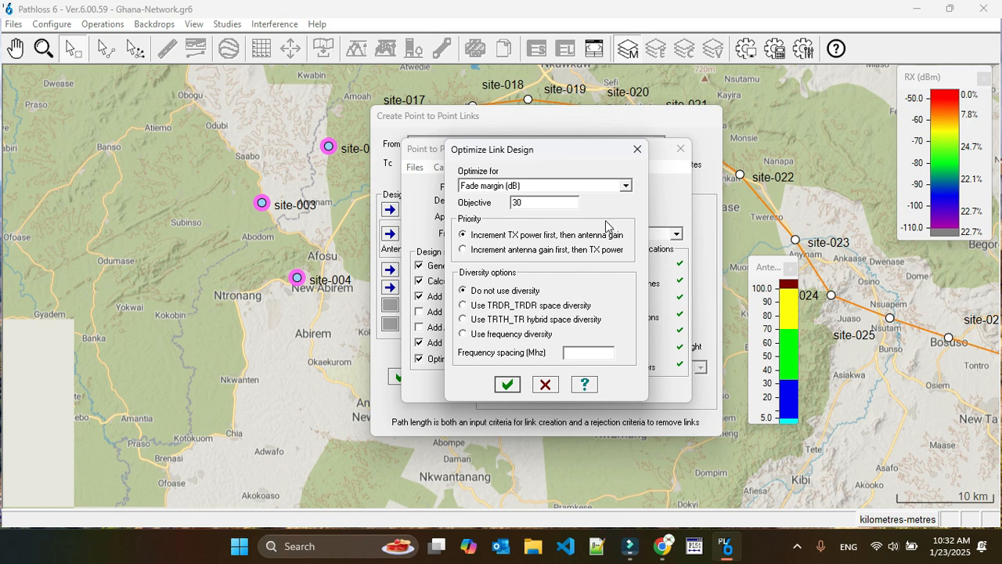
# Optimize the design for annual availability (%) with a 99.9900 objective, and accept the link design rules
pyautogui.click(537, 186)
pyautogui.click(534, 197)
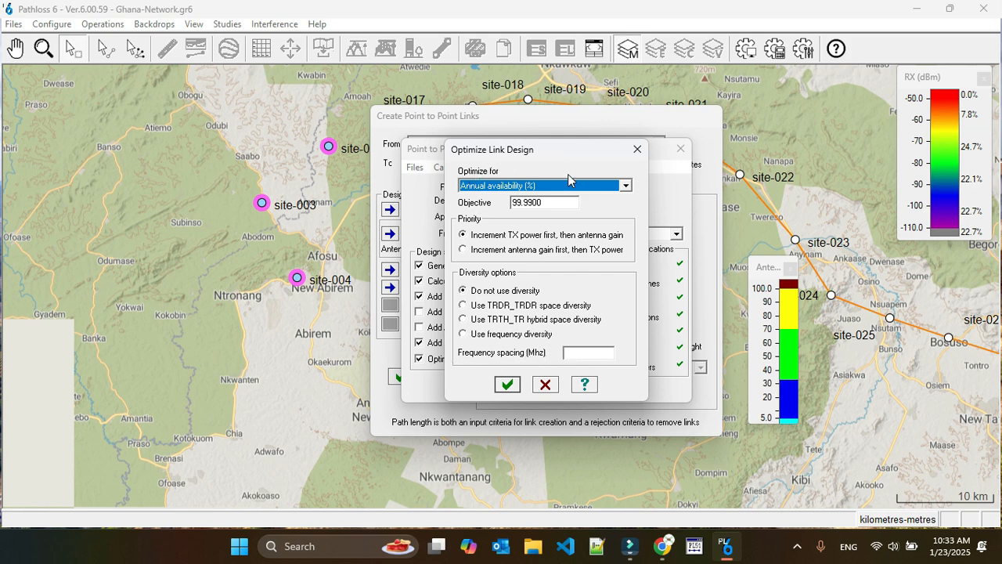
pyautogui.click(507, 384)
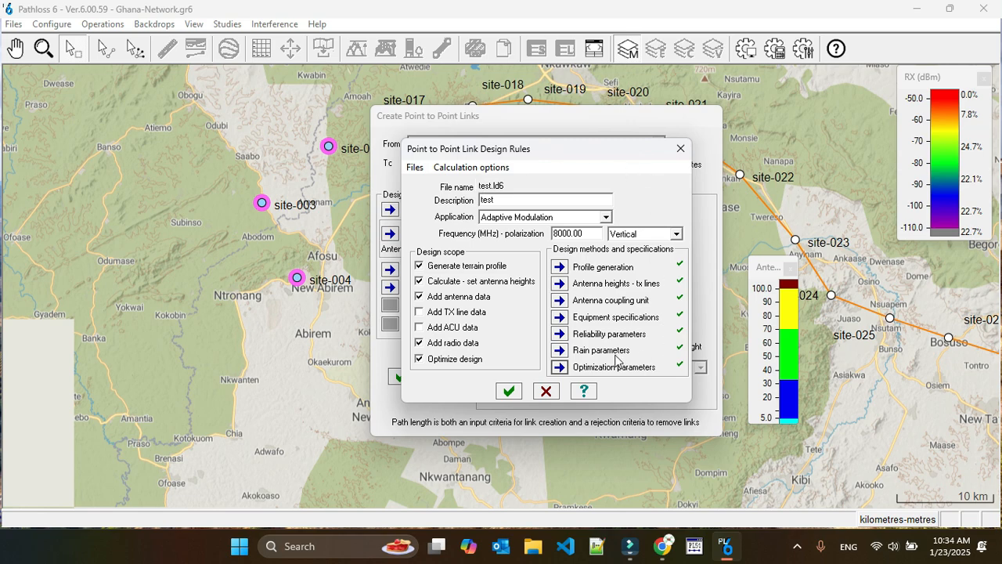
pyautogui.click(509, 393)
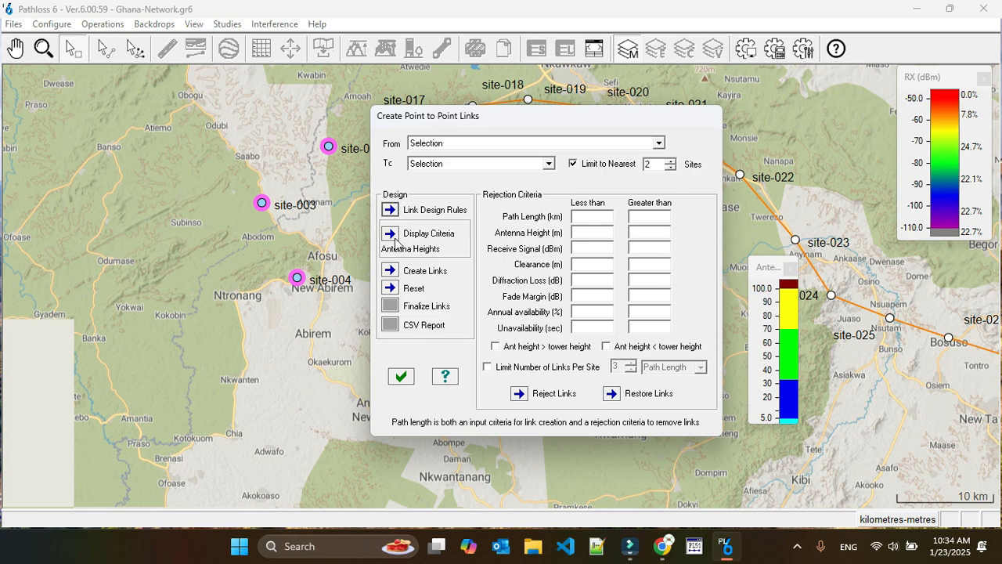
# Preview the Fade Margin color codes in the display criteria, then return to Antenna Heights and accept
pyautogui.click(391, 235)
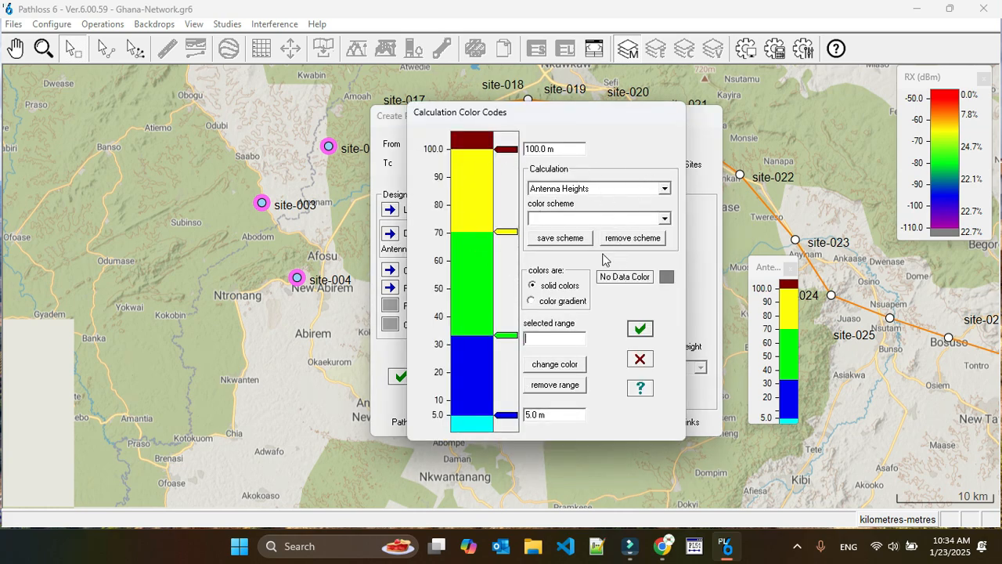
pyautogui.click(567, 193)
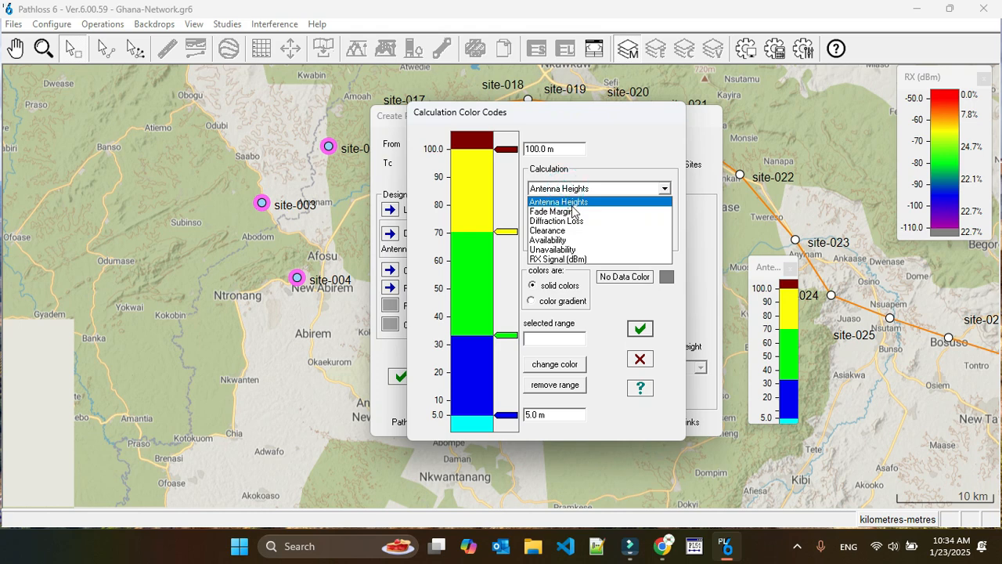
pyautogui.click(573, 211)
pyautogui.click(578, 187)
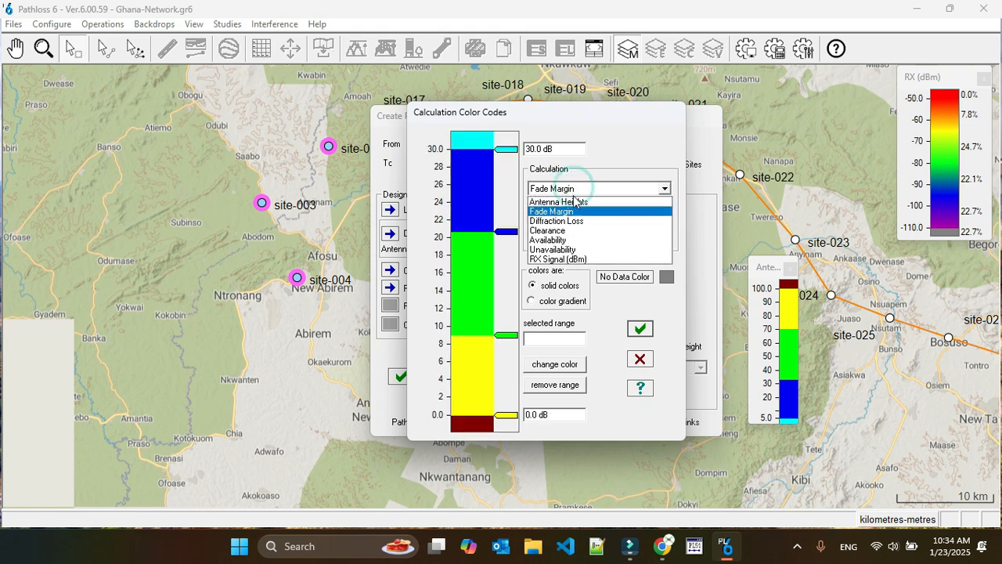
pyautogui.click(574, 202)
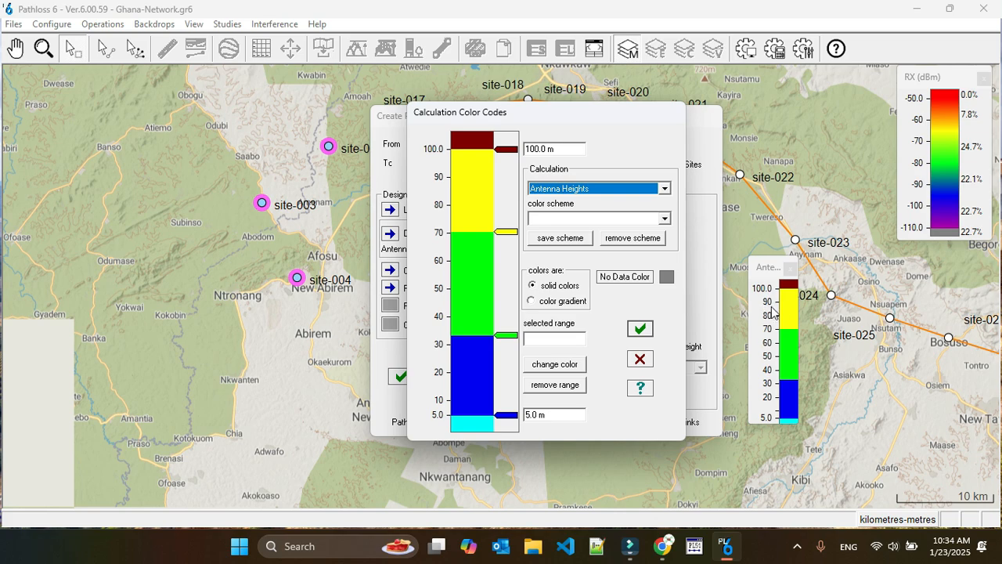
pyautogui.click(640, 329)
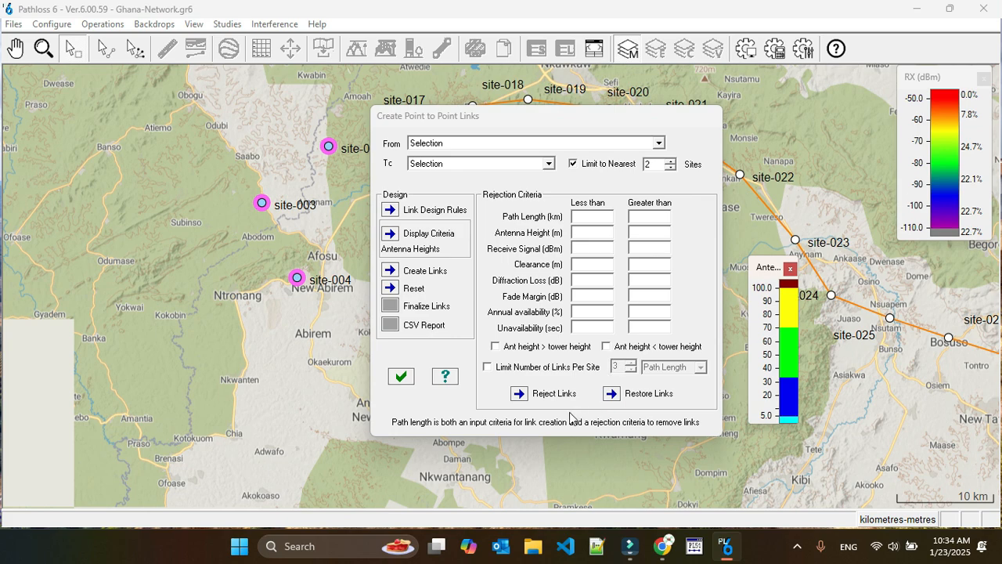
# Create the links between the selected sites and clear the map view of the dialog and antenna heights legend
pyautogui.click(393, 272)
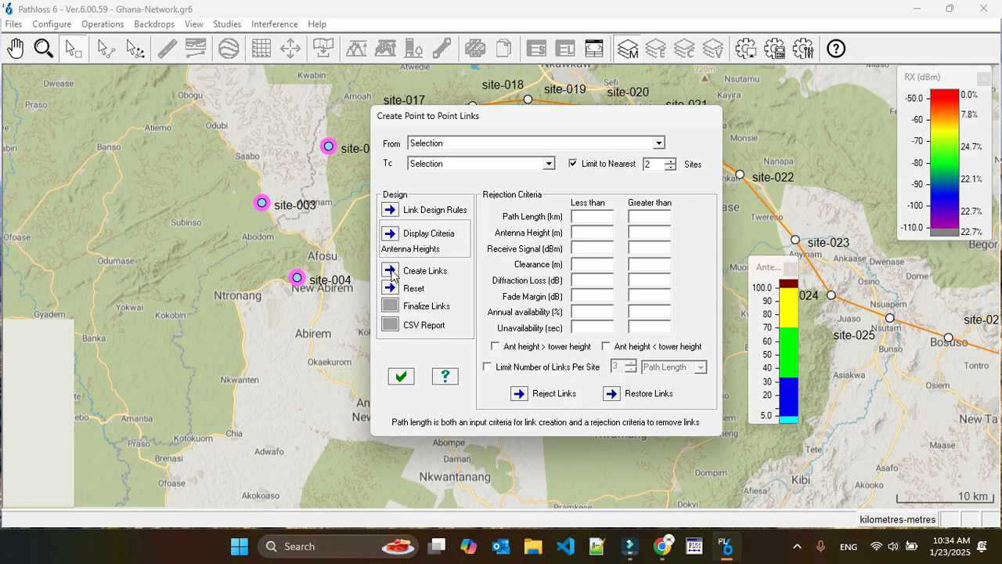
pyautogui.moveTo(538, 119)
pyautogui.mouseDown()
pyautogui.moveTo(626, 346)
pyautogui.moveTo(767, 372)
pyautogui.moveTo(740, 381)
pyautogui.moveTo(706, 373)
pyautogui.moveTo(703, 321)
pyautogui.mouseUp()
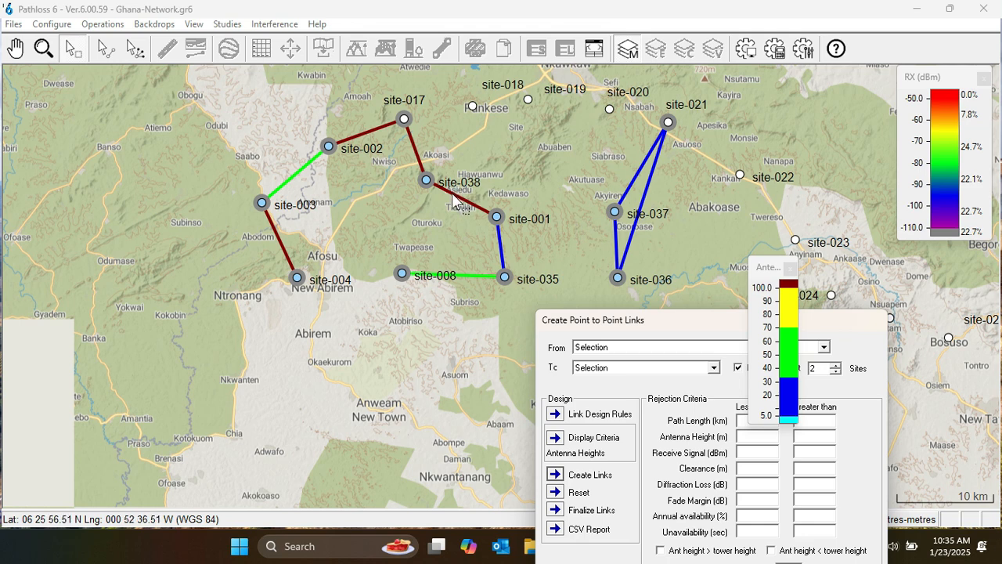
pyautogui.moveTo(771, 269); pyautogui.dragTo(762, 204)
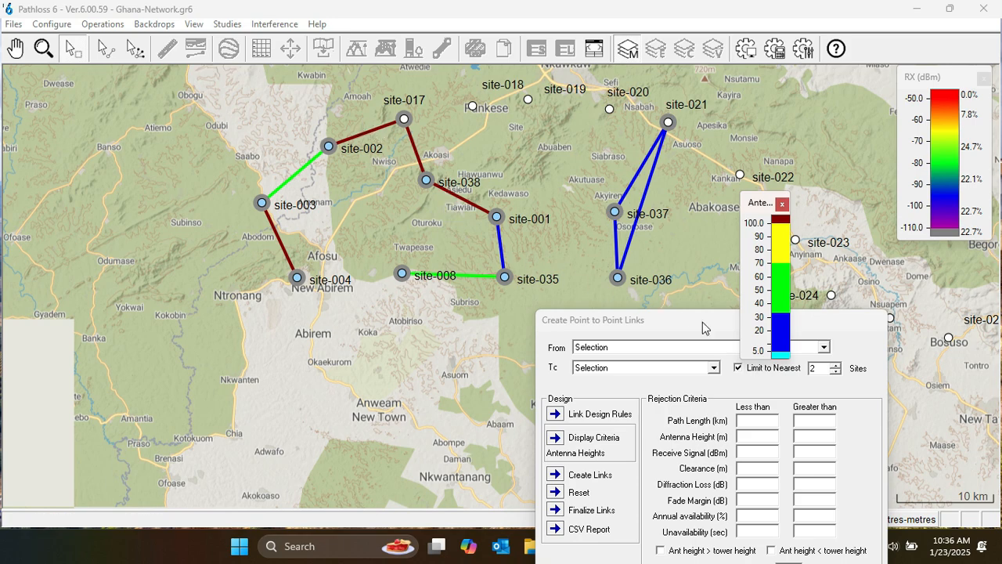
# Reject the links with antenna heights less than 5 m or greater than 70 m
pyautogui.moveTo(688, 320); pyautogui.dragTo(557, 204)
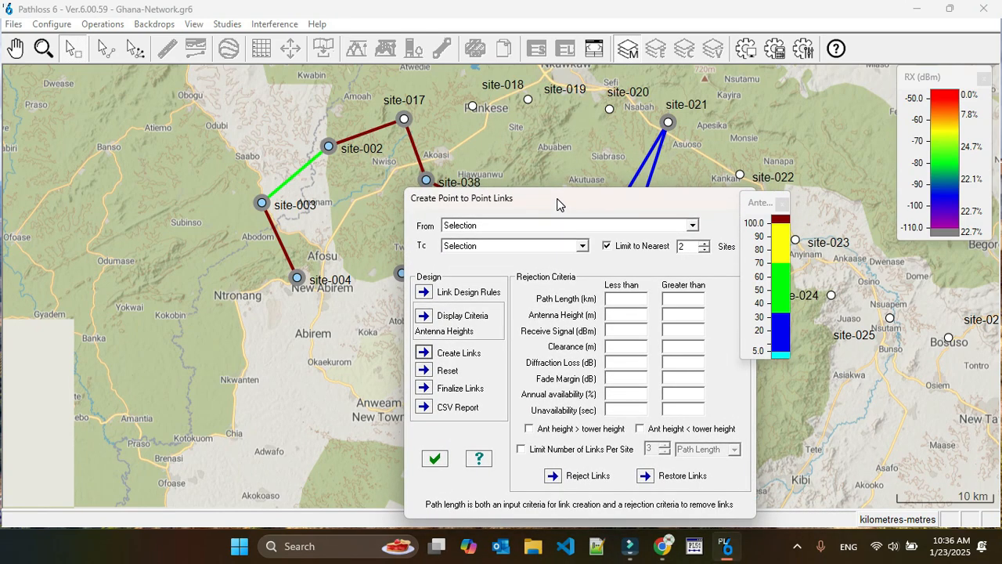
pyautogui.click(619, 314)
pyautogui.click(670, 315)
pyautogui.moveTo(655, 206); pyautogui.dragTo(930, 165)
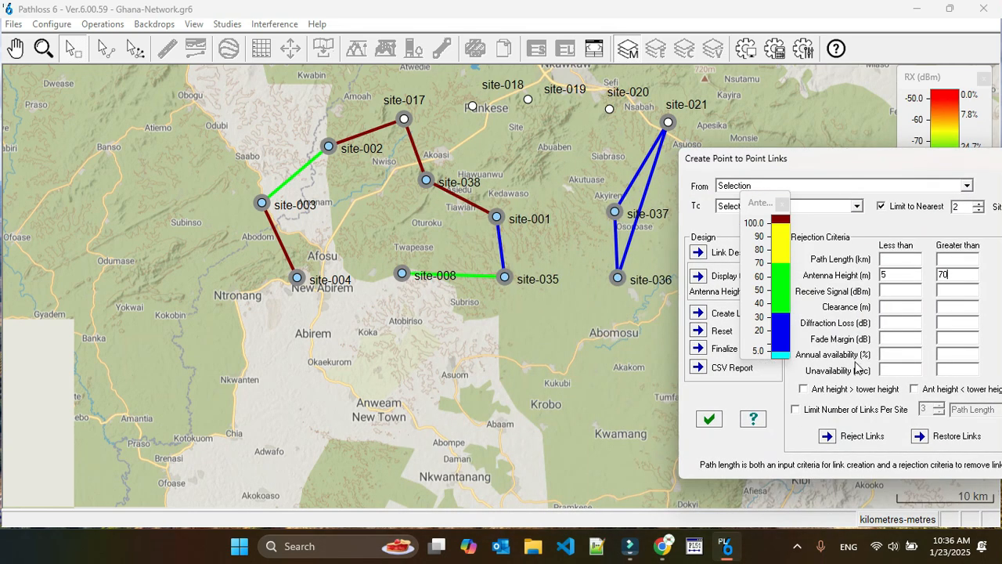
pyautogui.click(831, 443)
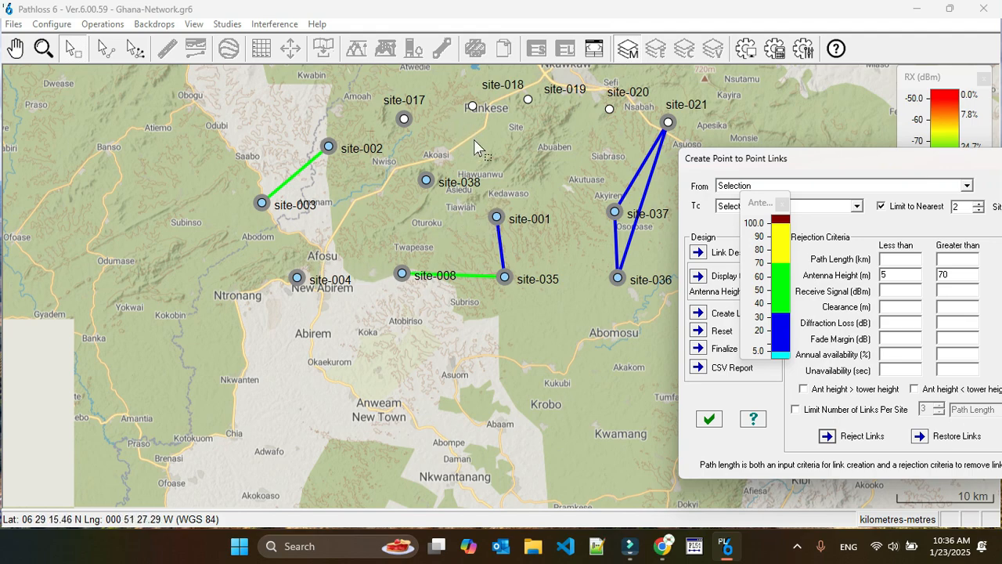
# Create the point-to-point links again to bring back those rejected by antenna height
pyautogui.moveTo(834, 167); pyautogui.dragTo(568, 161)
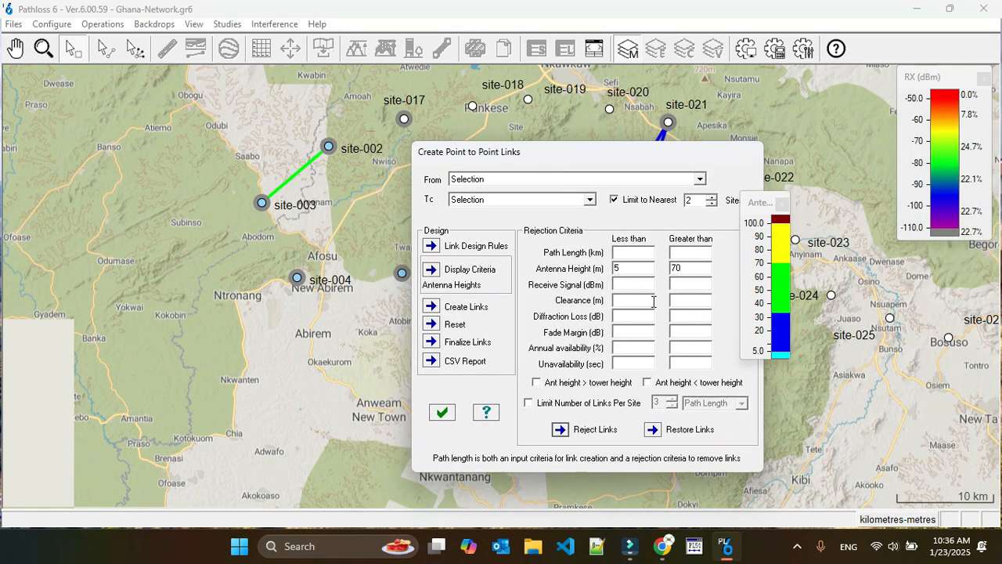
pyautogui.doubleClick(684, 267)
pyautogui.click(431, 307)
pyautogui.moveTo(572, 151); pyautogui.dragTo(317, 154)
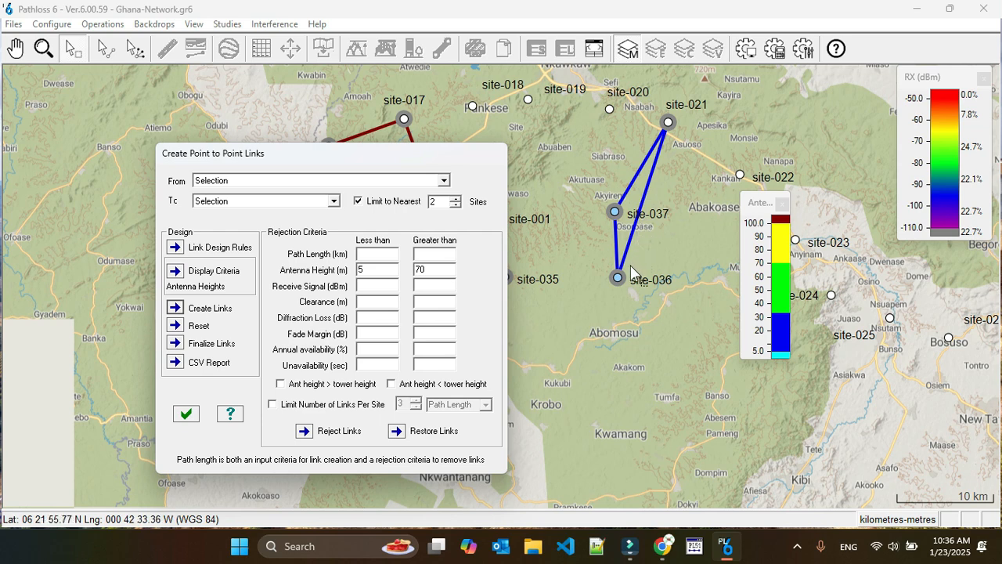
# Clear the upper antenna height limit and reject the links with a path length greater than 15 km
pyautogui.click(429, 253)
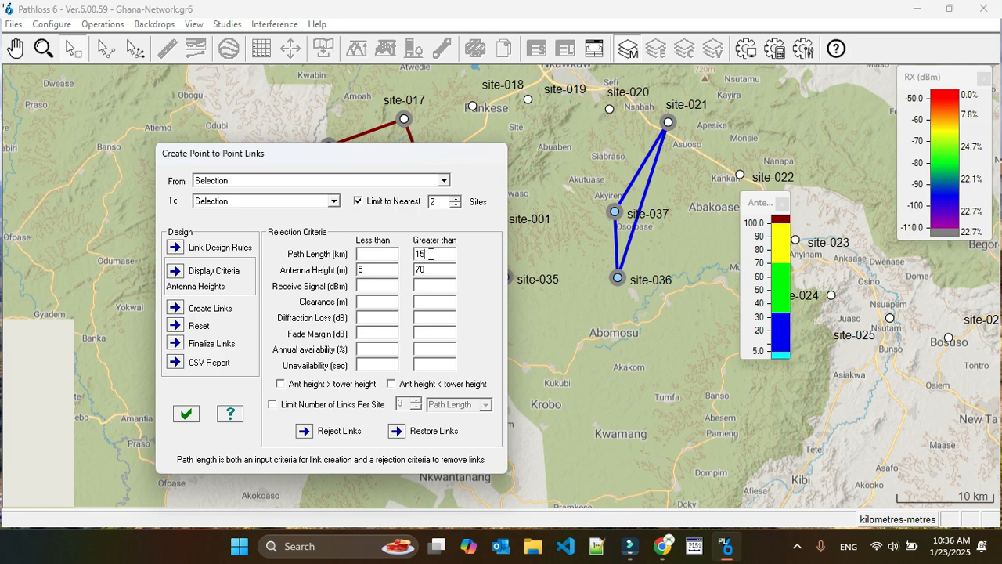
pyautogui.doubleClick(430, 269)
pyautogui.click(304, 431)
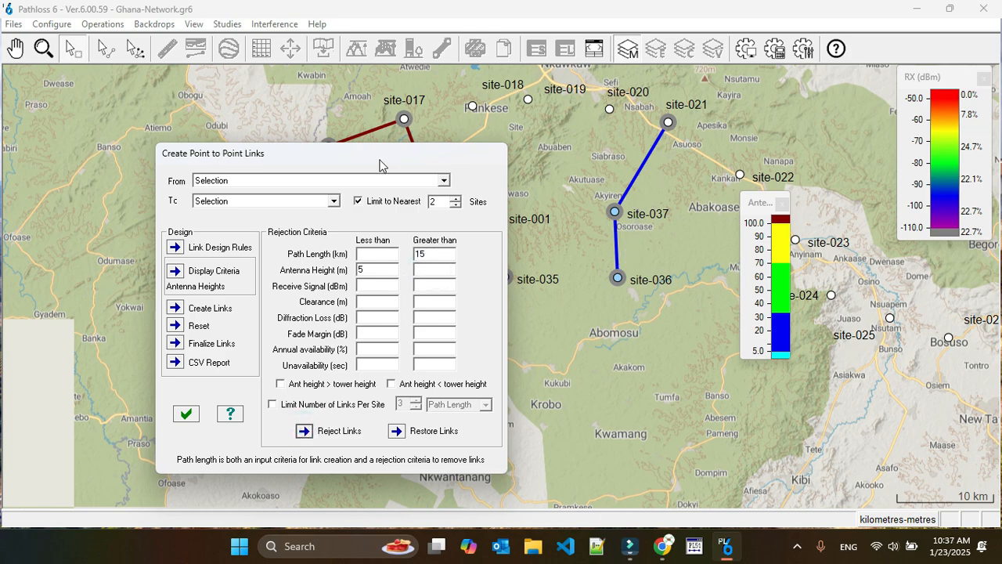
pyautogui.moveTo(379, 163); pyautogui.dragTo(826, 367)
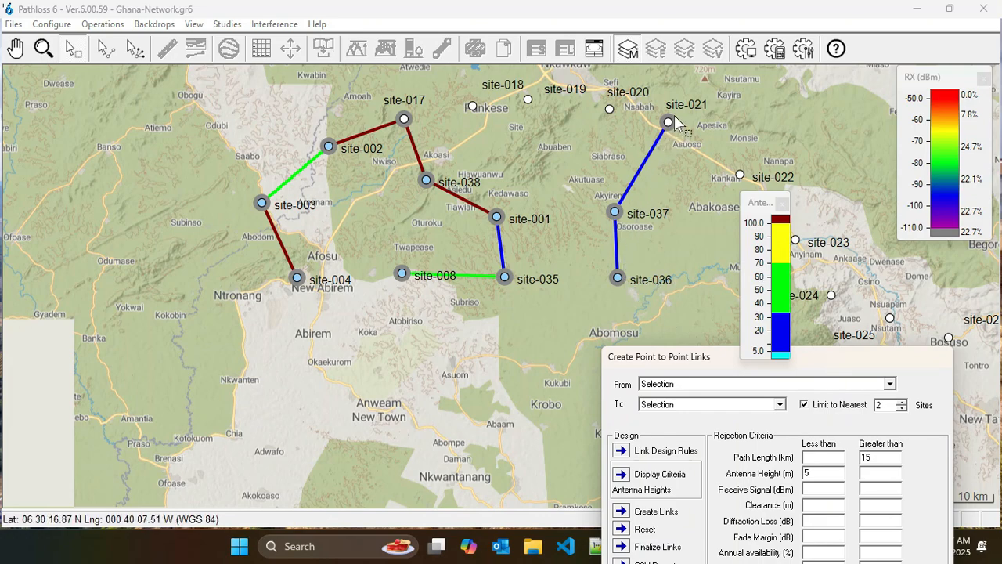
pyautogui.moveTo(712, 356); pyautogui.dragTo(689, 295)
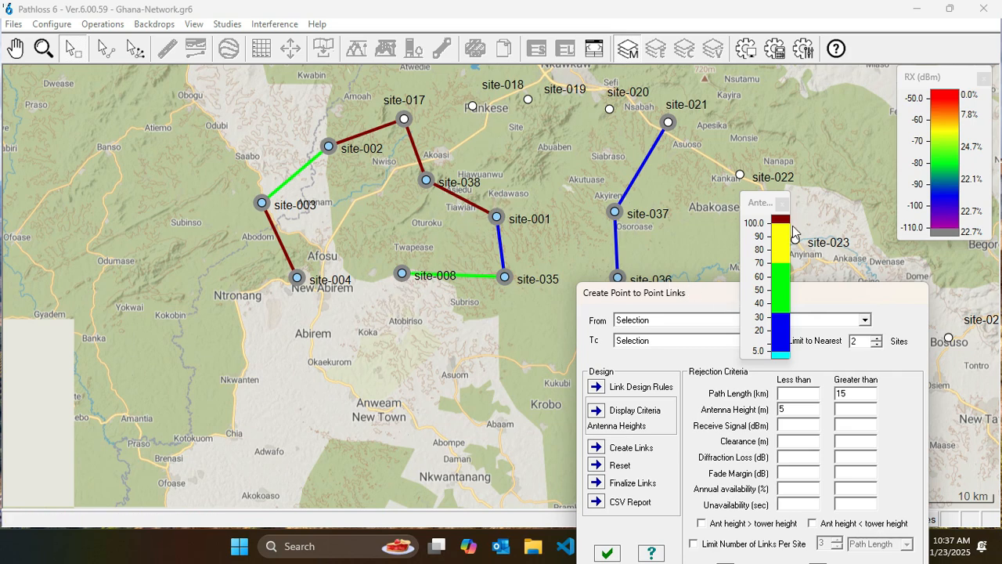
# Close the antenna heights and RX (dBm) legends and bring the link creation dialog fully into view
pyautogui.click(782, 202)
pyautogui.click(984, 80)
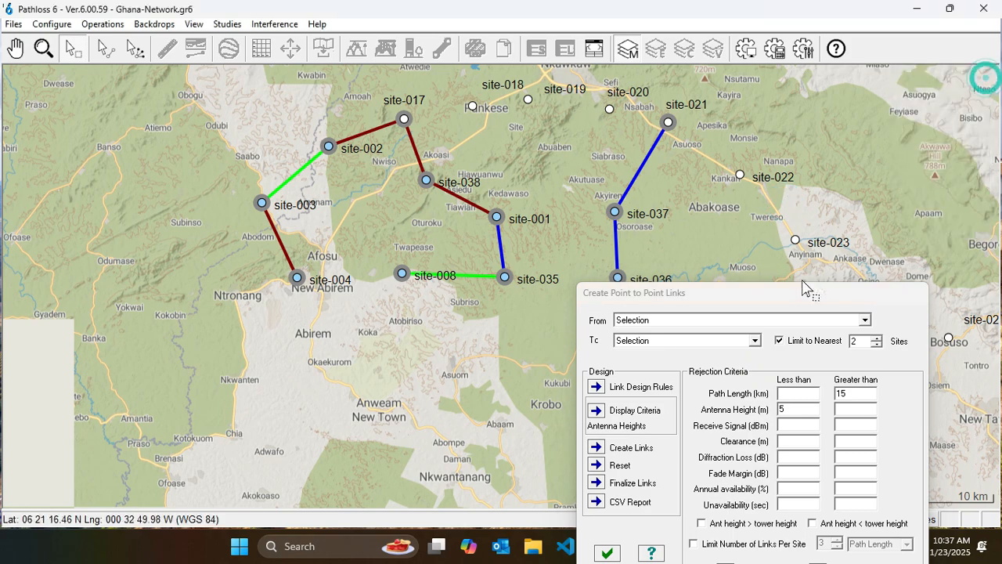
pyautogui.moveTo(790, 294); pyautogui.dragTo(663, 125)
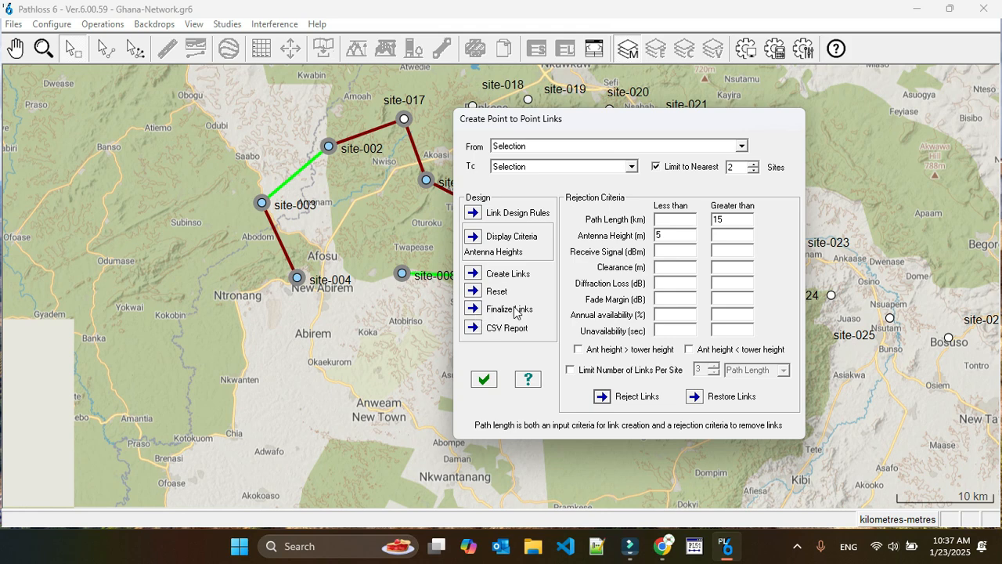
# Finalize the links, saving the changes to test.ld6 and adding the links to the test group
pyautogui.click(472, 310)
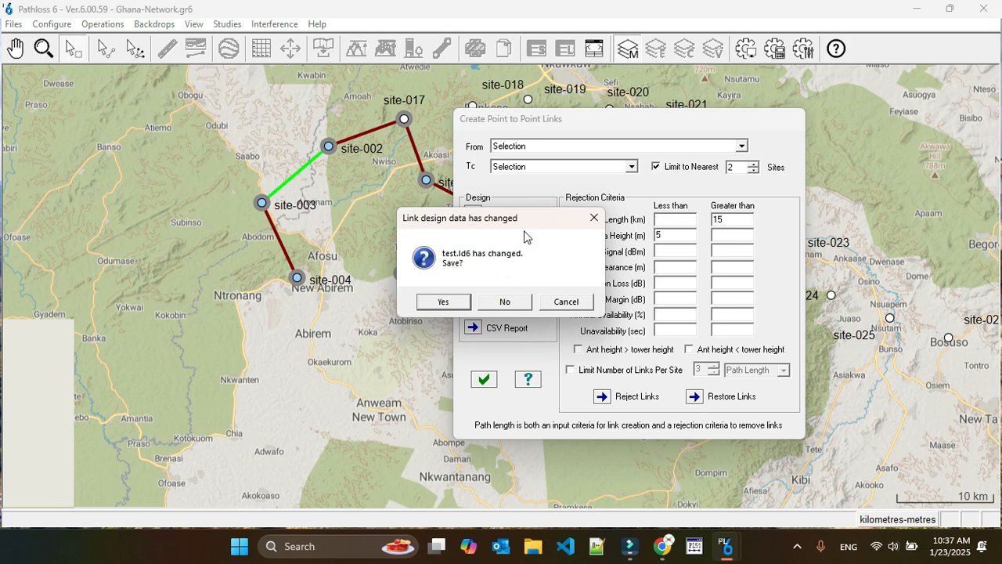
pyautogui.moveTo(524, 222); pyautogui.dragTo(448, 214)
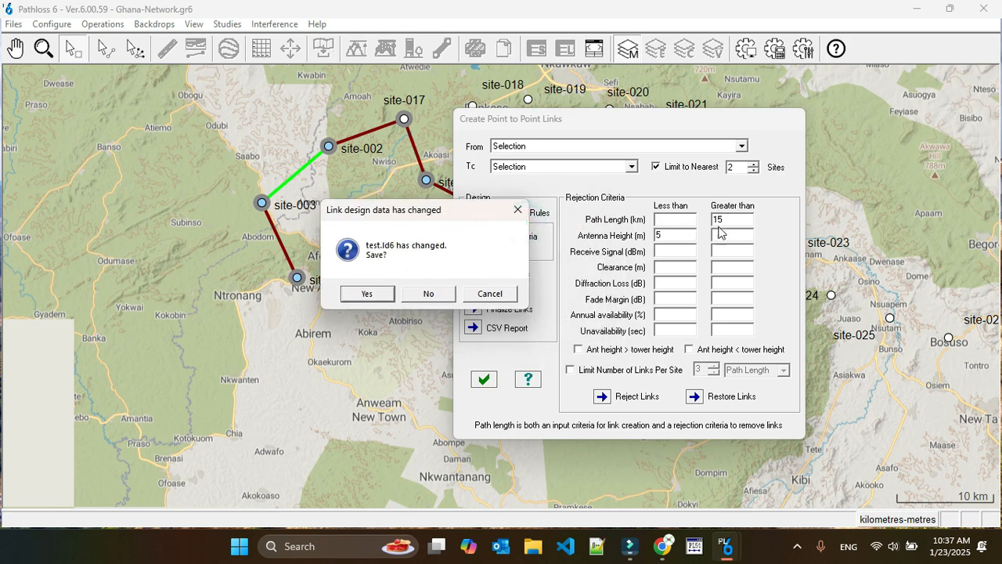
pyautogui.click(367, 293)
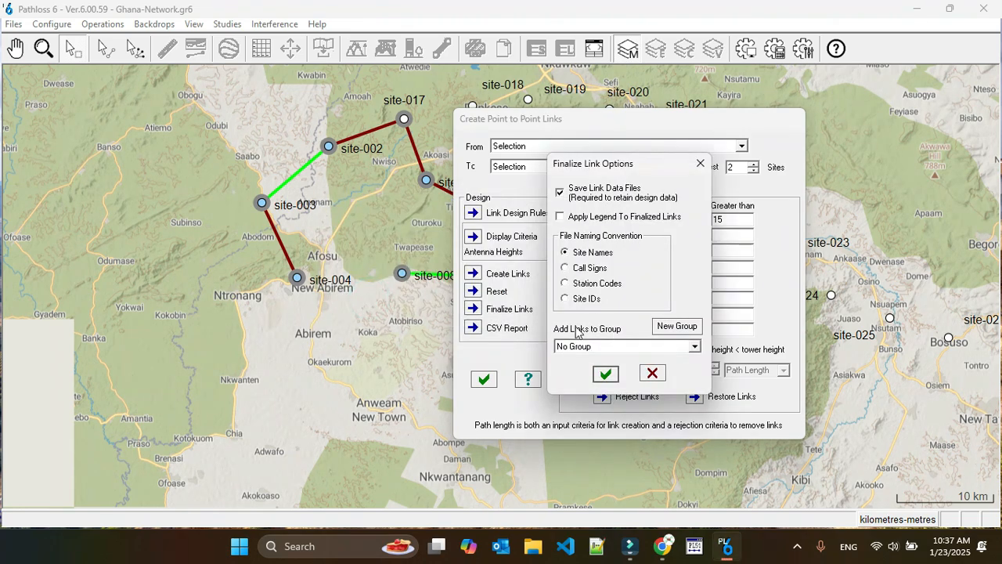
pyautogui.click(657, 353)
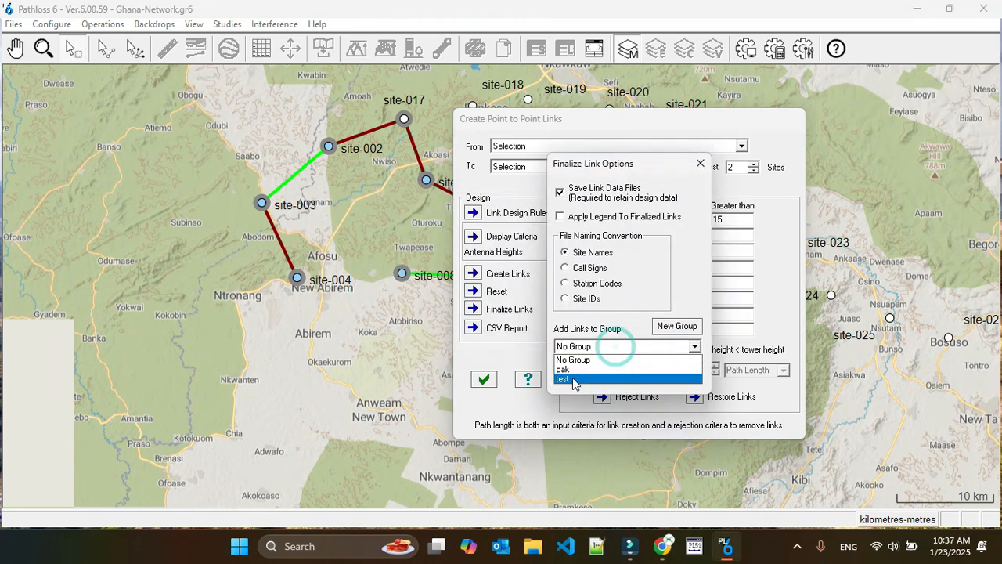
pyautogui.click(587, 362)
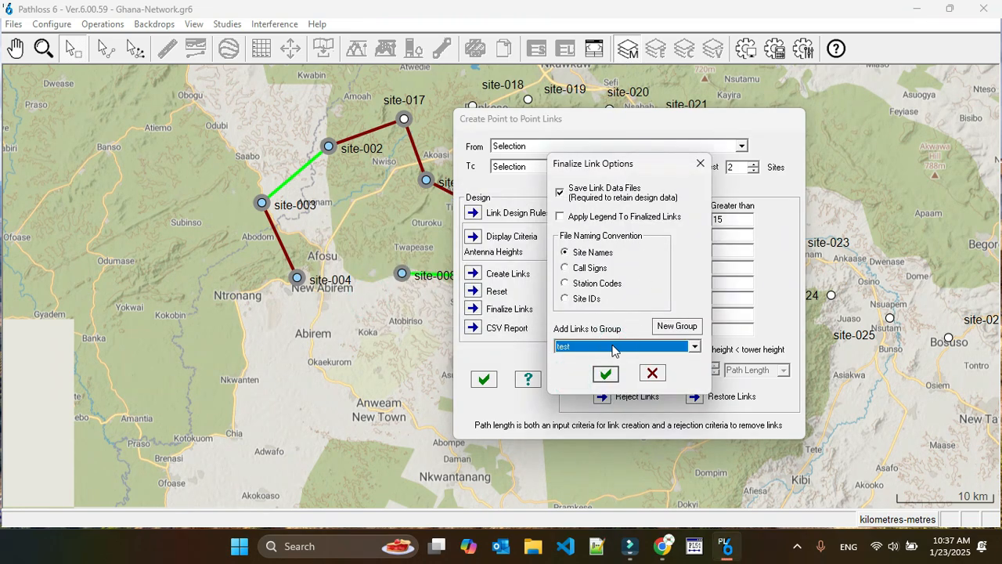
pyautogui.click(604, 374)
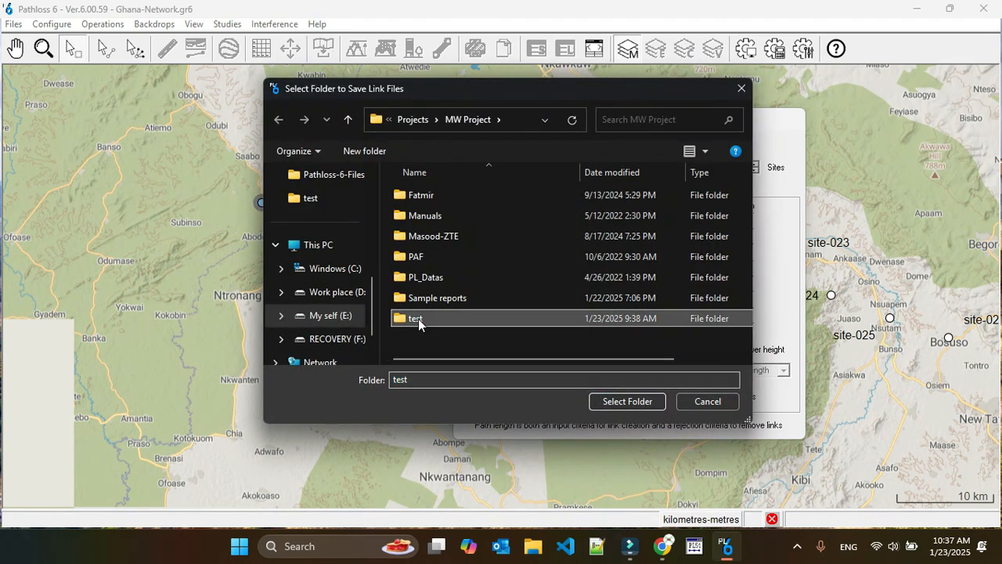
# Save the link files in the test folder under MW Project, overwriting the existing site-003-site-004.pl6
pyautogui.doubleClick(417, 319)
pyautogui.click(624, 402)
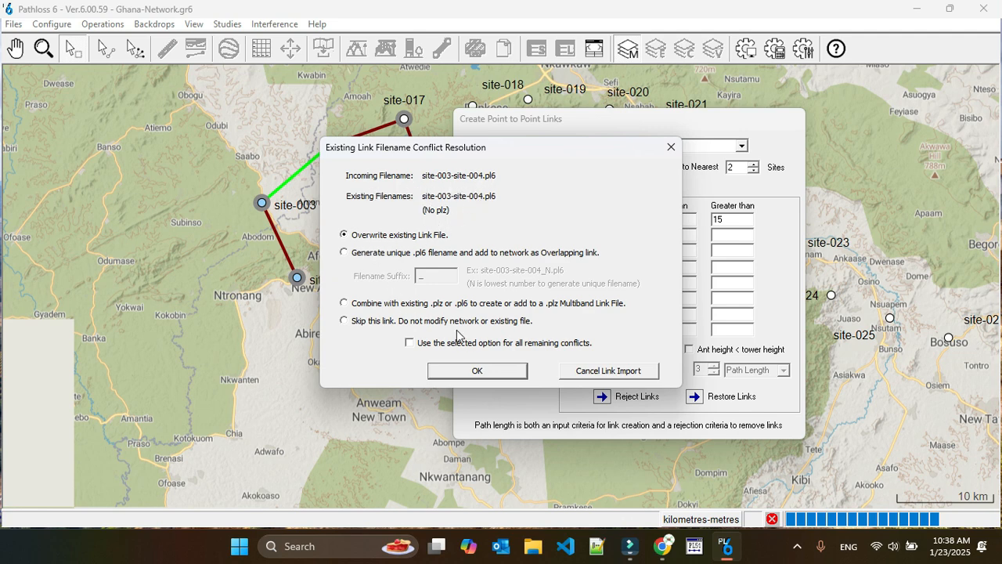
pyautogui.click(488, 371)
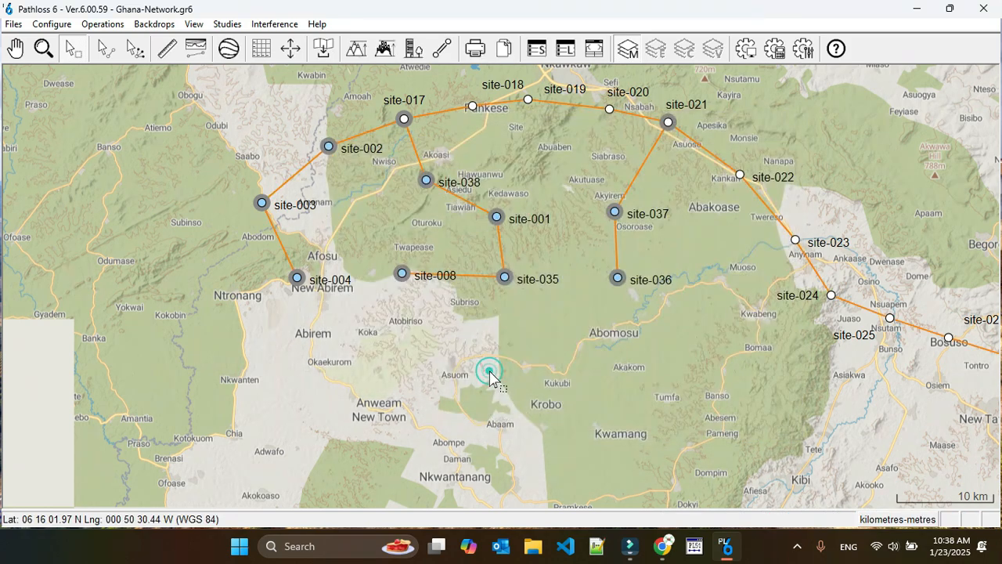
# Clear the site selection on the map
pyautogui.click(577, 340)
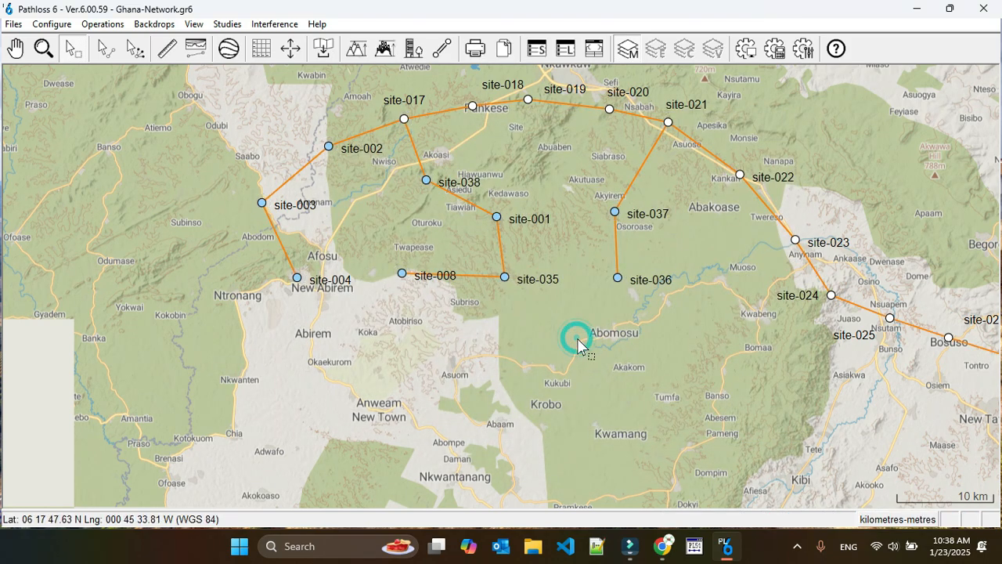
pyautogui.moveTo(220, 88); pyautogui.dragTo(687, 338)
pyautogui.click(587, 229)
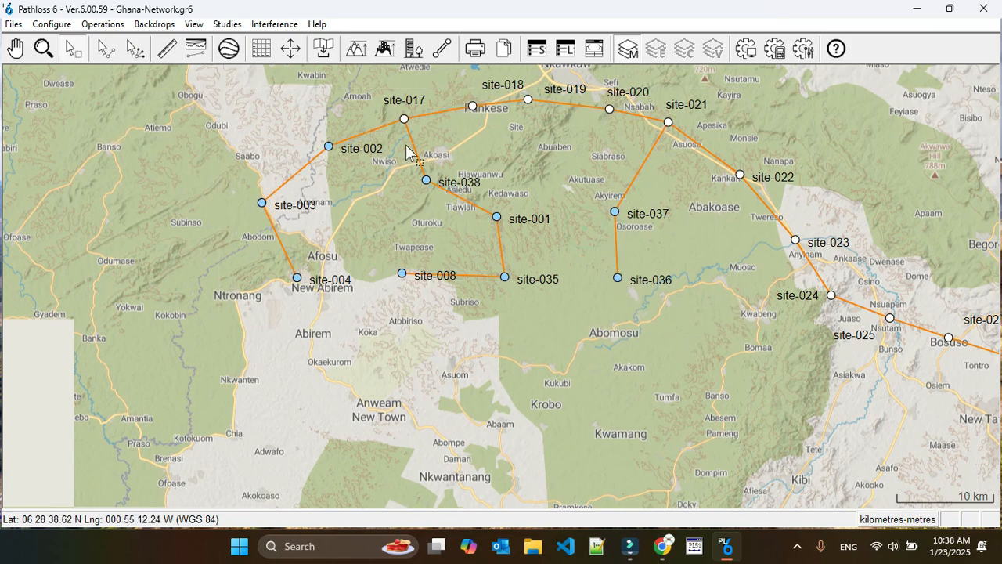
# Examine the antenna heights and path profiles of the site-002 to site-017 and site-017 to site-038 links
pyautogui.click(364, 135)
pyautogui.click(365, 135)
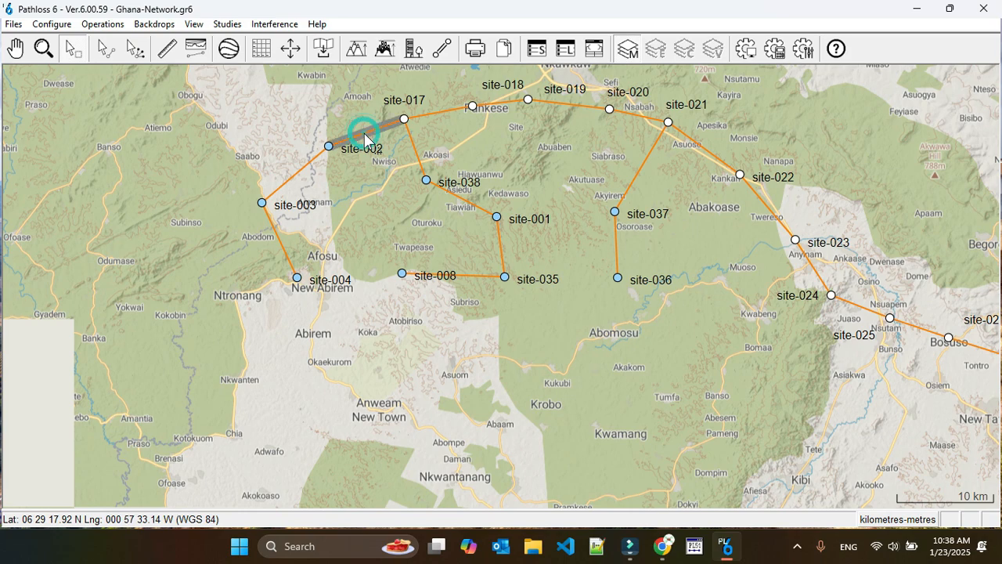
pyautogui.rightClick(370, 130)
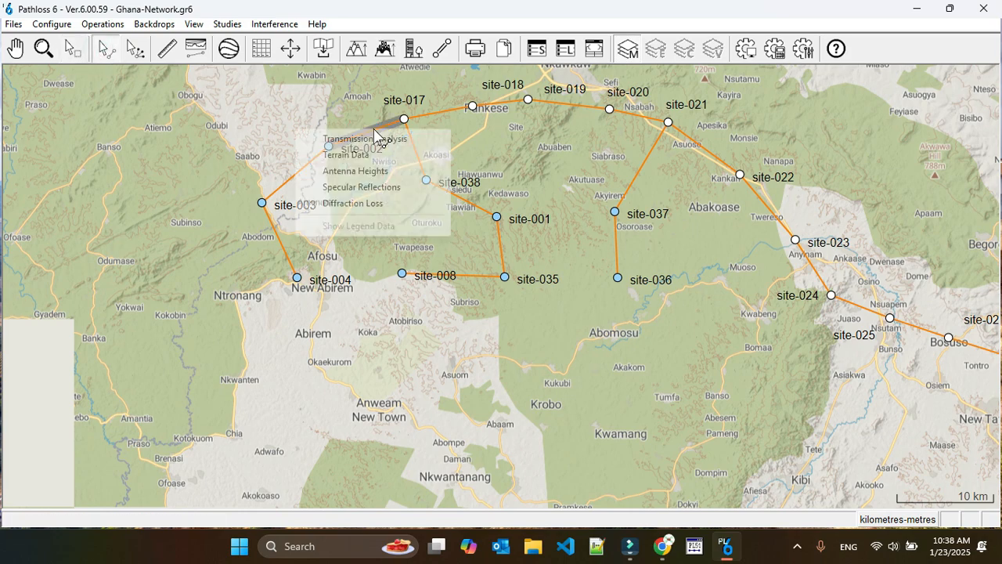
pyautogui.click(362, 171)
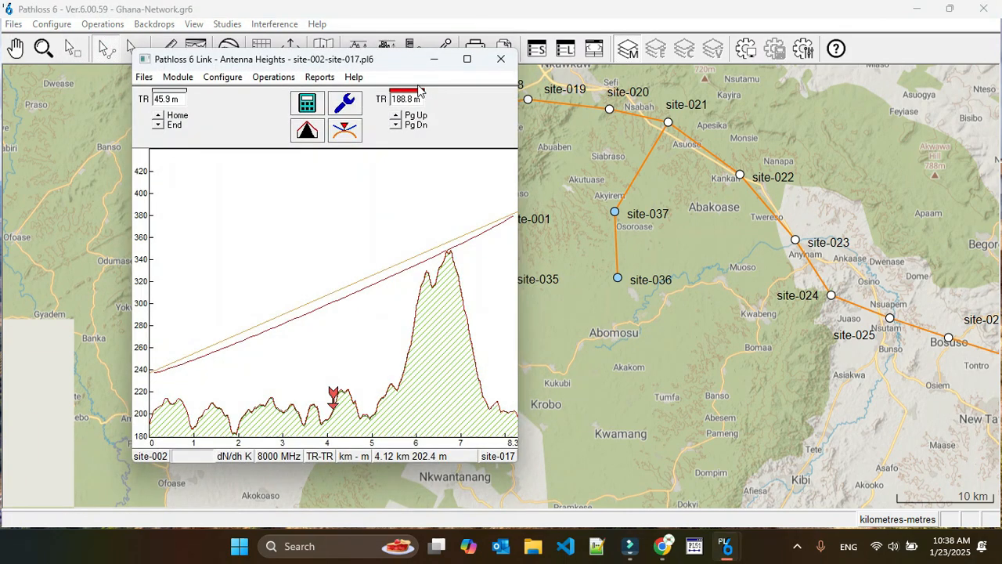
pyautogui.click(501, 59)
pyautogui.rightClick(416, 146)
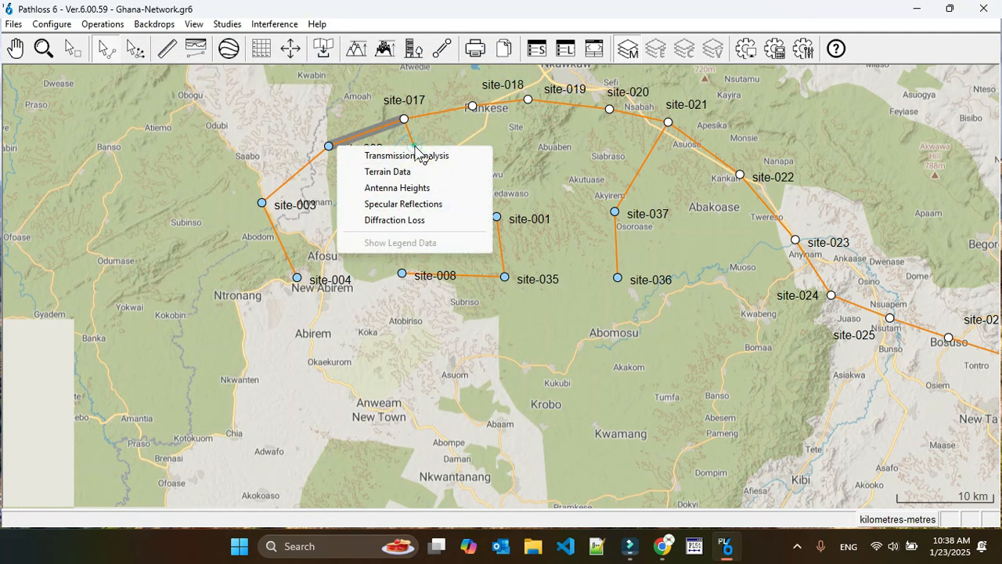
pyautogui.click(408, 188)
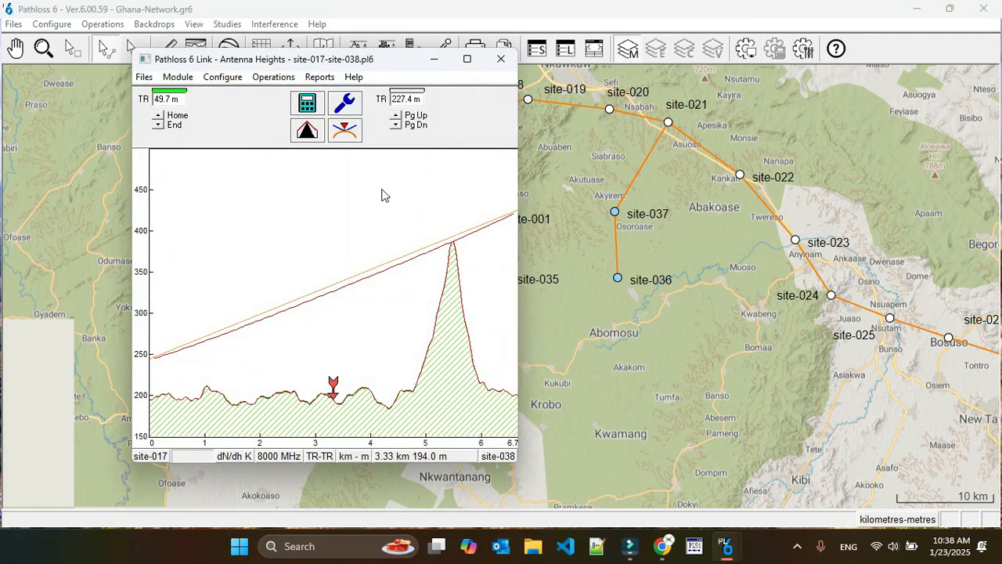
pyautogui.click(501, 59)
# Examine the antenna heights and path profiles of the site-003 to site-002 and site-003 to site-004 links
pyautogui.rightClick(297, 173)
pyautogui.click(291, 214)
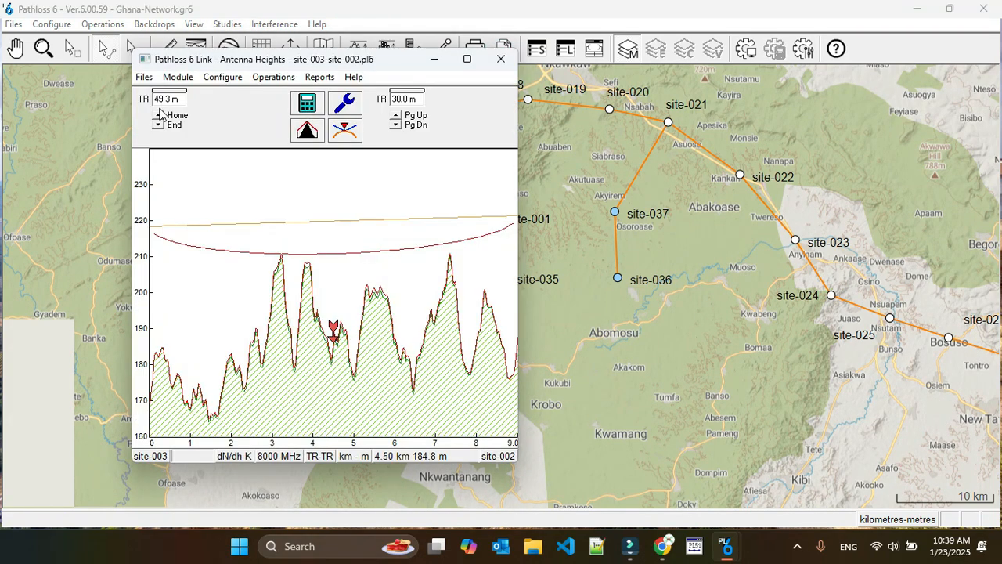
pyautogui.click(500, 60)
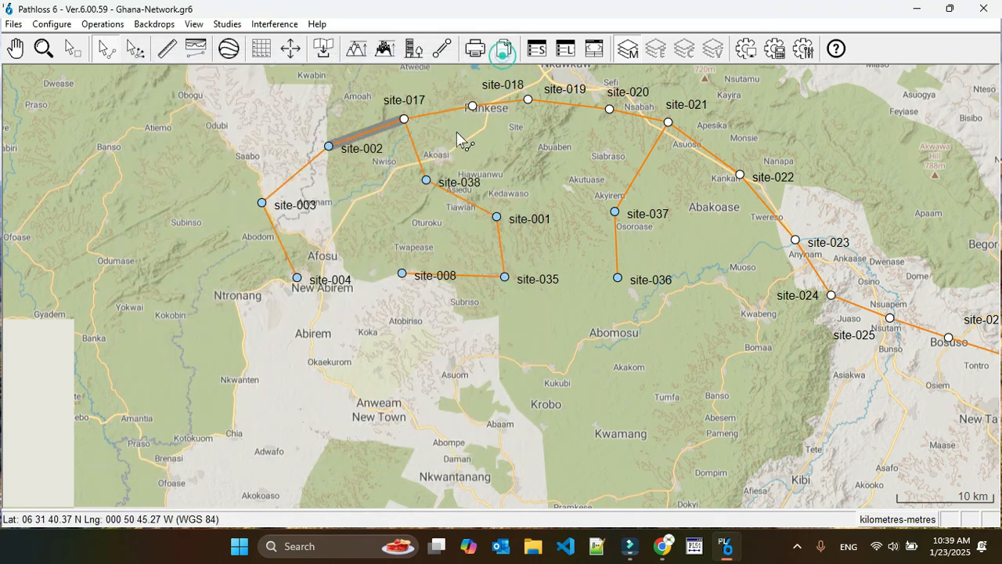
pyautogui.rightClick(285, 250)
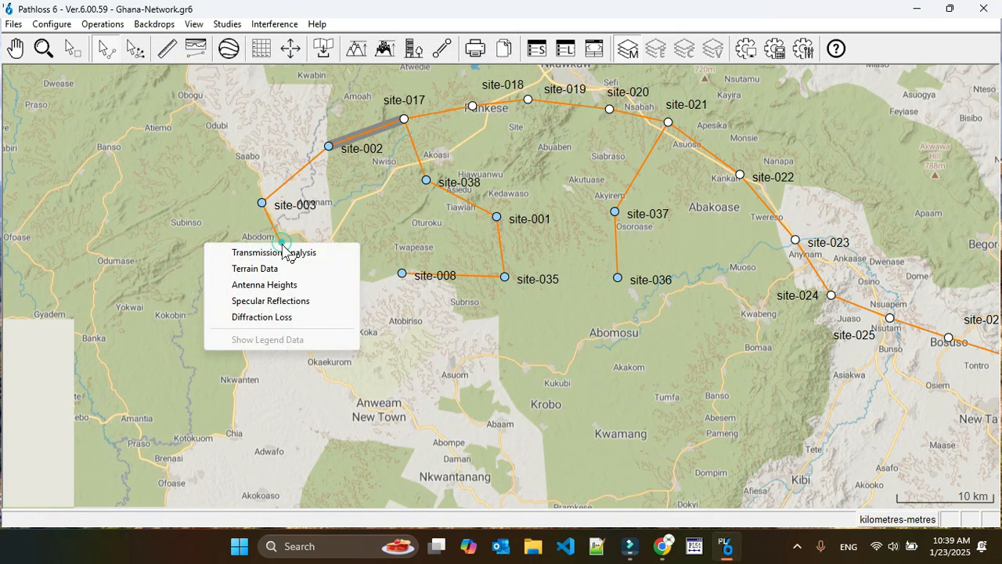
pyautogui.click(278, 285)
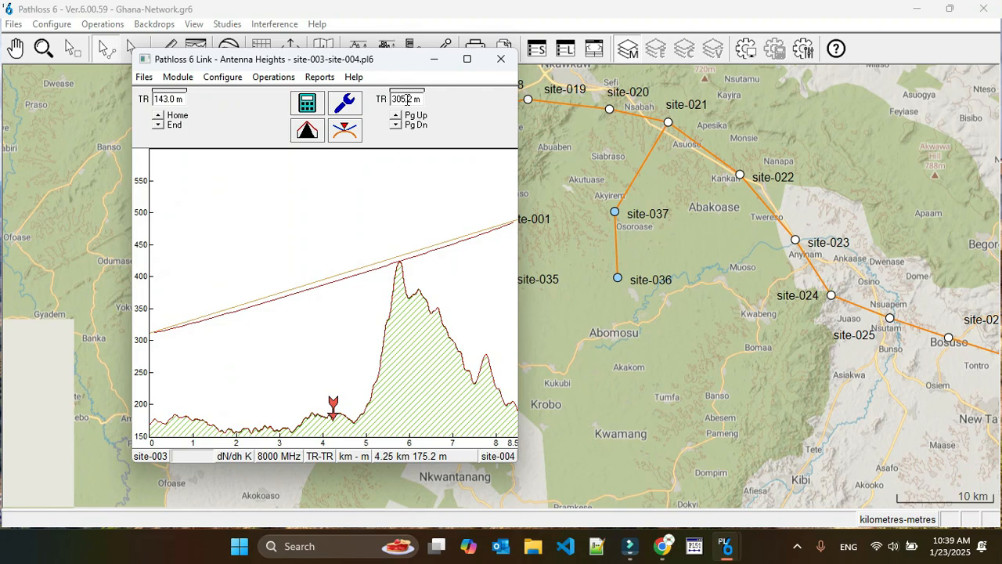
pyautogui.click(500, 60)
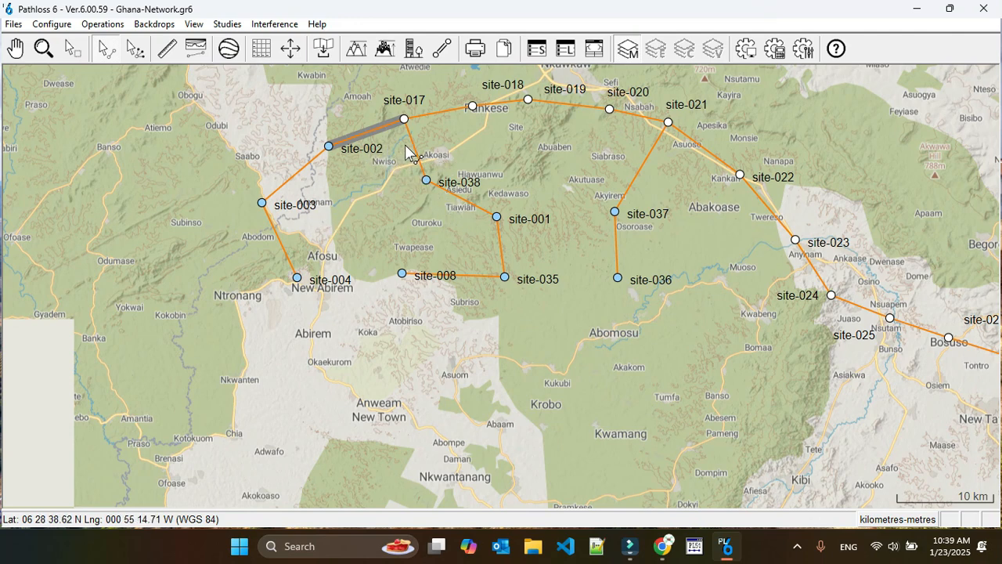
# Review the full-size transmission analysis of the site-003 to site-004 link, including its signal, fade margin and availability tables
pyautogui.rightClick(278, 240)
pyautogui.click(277, 249)
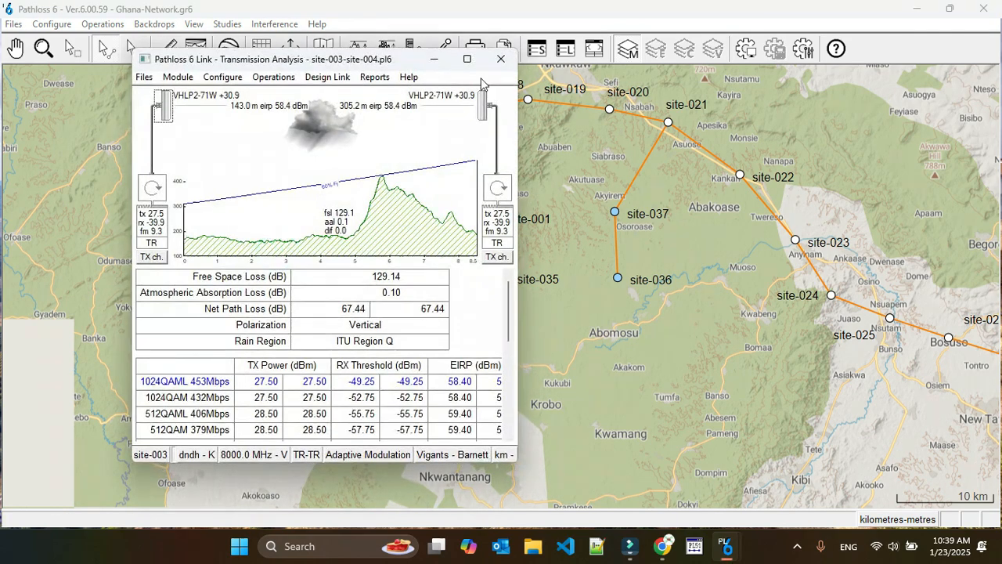
pyautogui.click(467, 61)
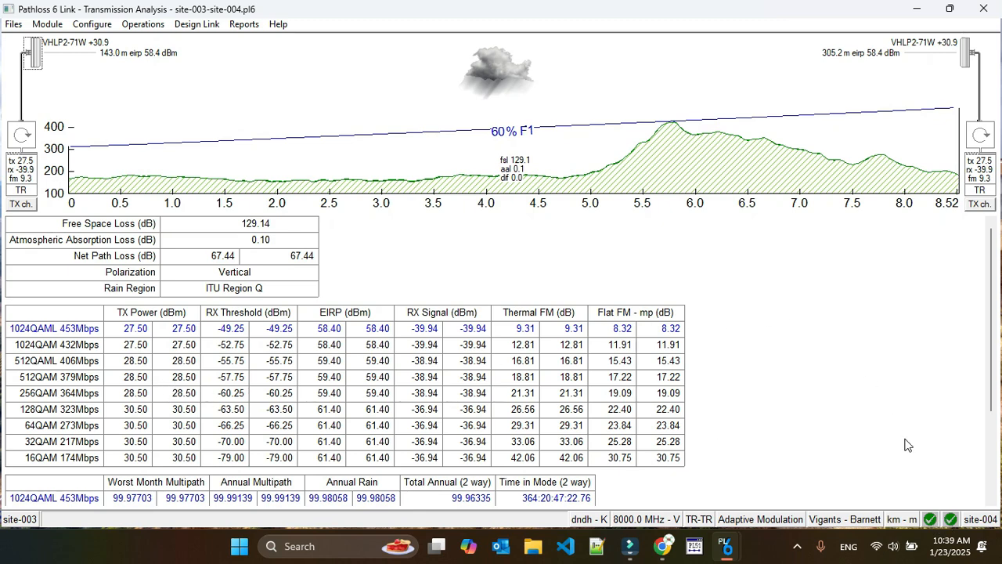
pyautogui.scroll(-1, 906, 445)
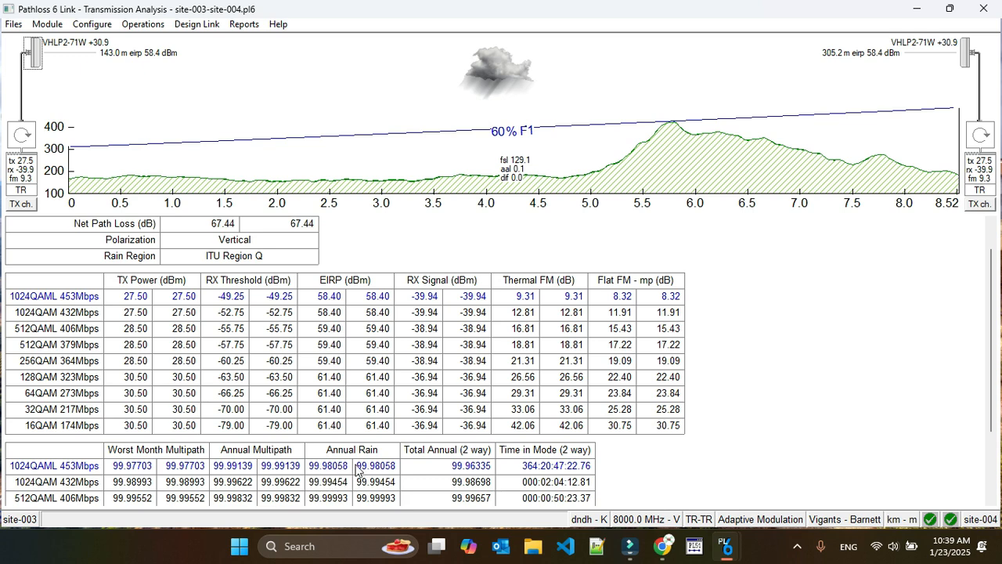
pyautogui.scroll(-1, 363, 471)
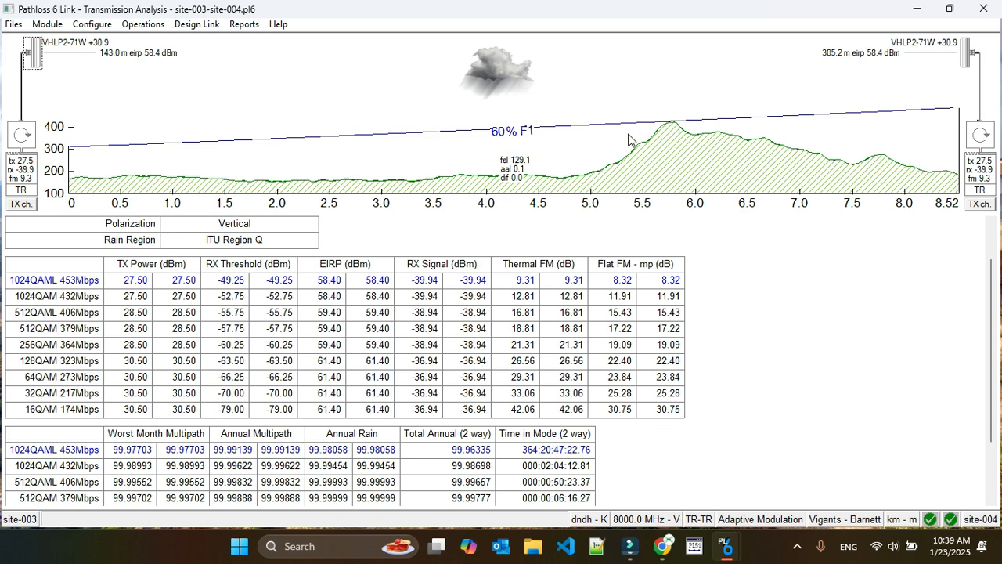
# Inspect the site-003 to site-004 link's rain and path profile data, and close the analysis without saving changes
pyautogui.doubleClick(482, 71)
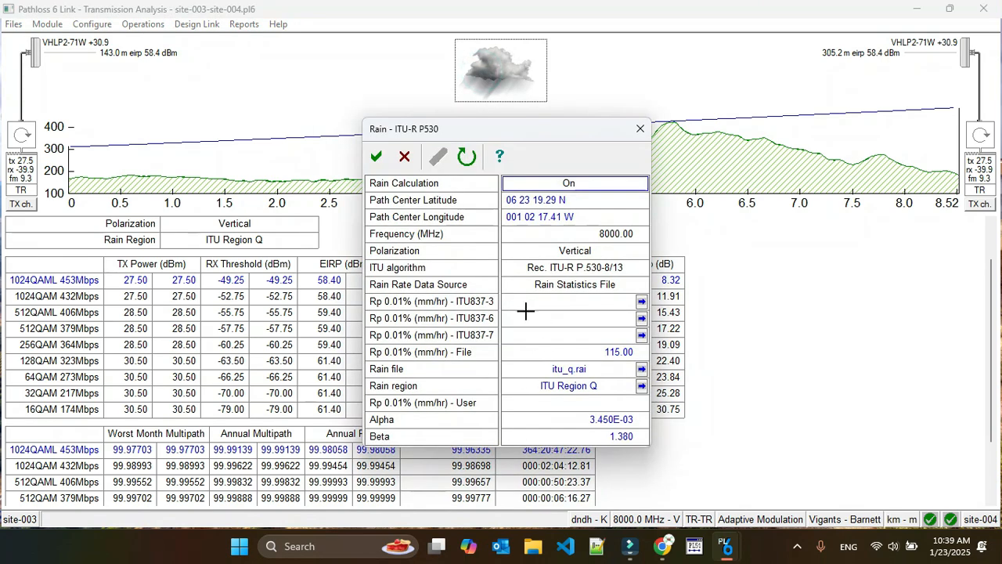
pyautogui.click(640, 131)
pyautogui.doubleClick(637, 130)
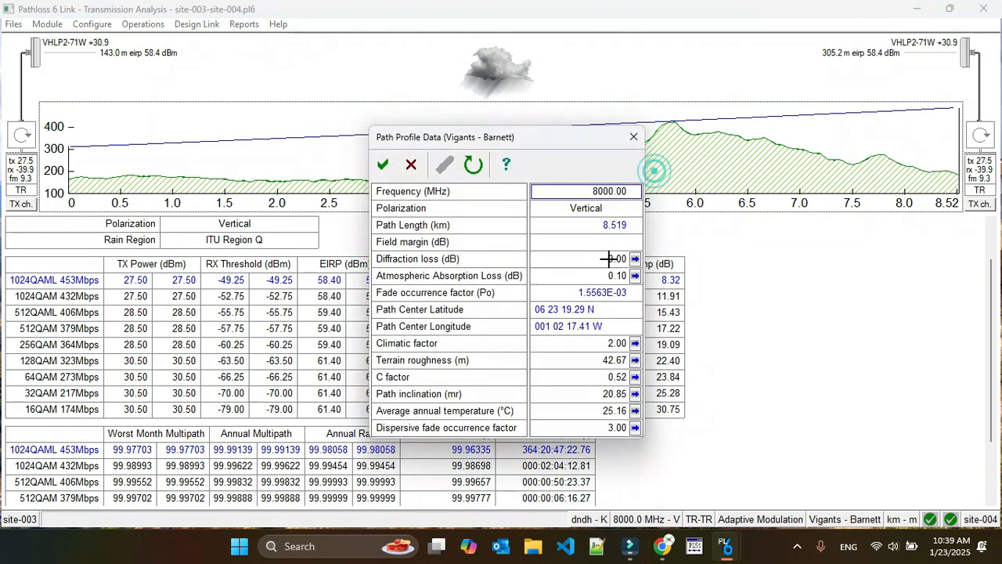
pyautogui.click(383, 163)
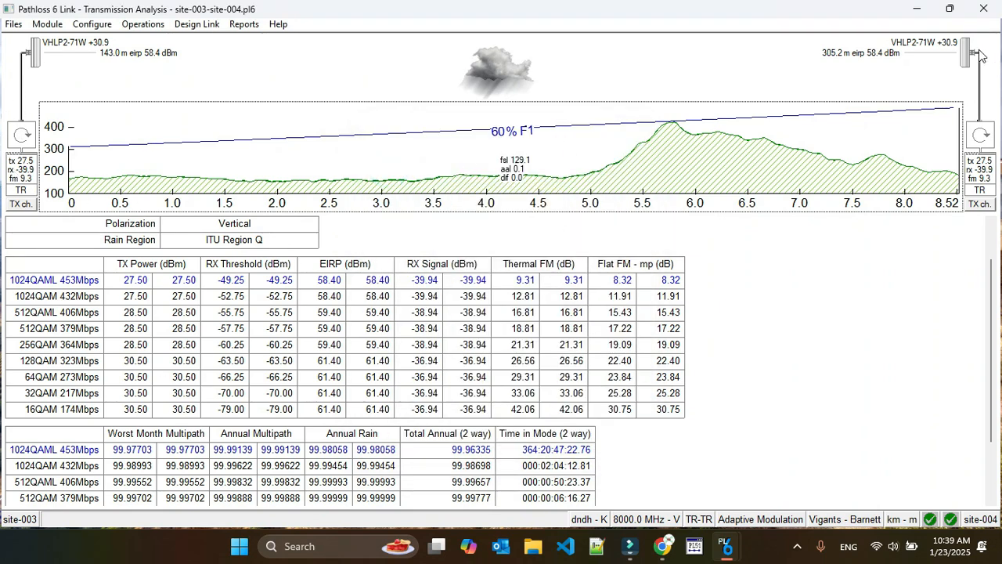
pyautogui.scroll(-1, 754, 352)
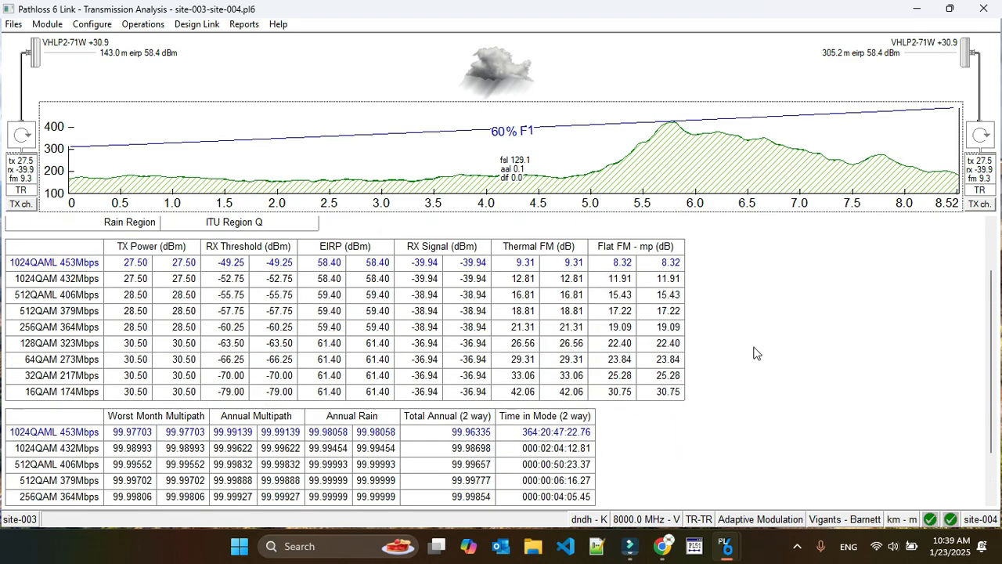
pyautogui.click(983, 8)
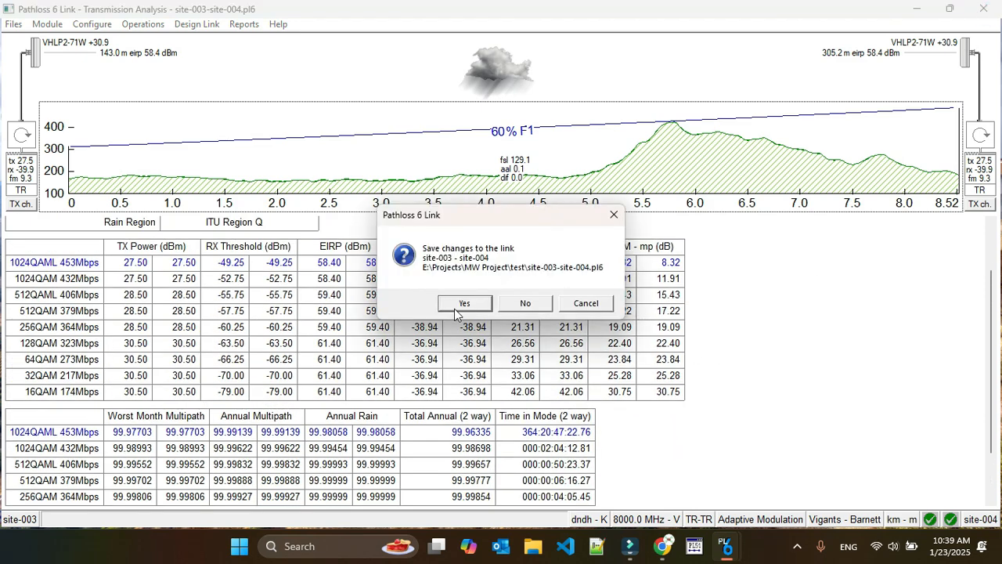
pyautogui.click(525, 303)
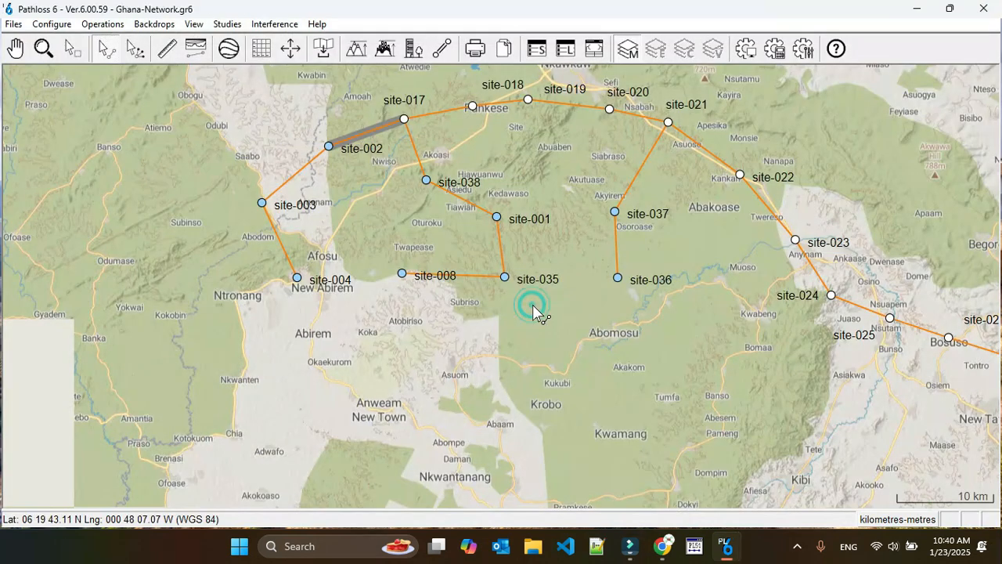
# Review the transmission analysis of the site-037 to site-021 link down to its availability table and close it
pyautogui.rightClick(639, 170)
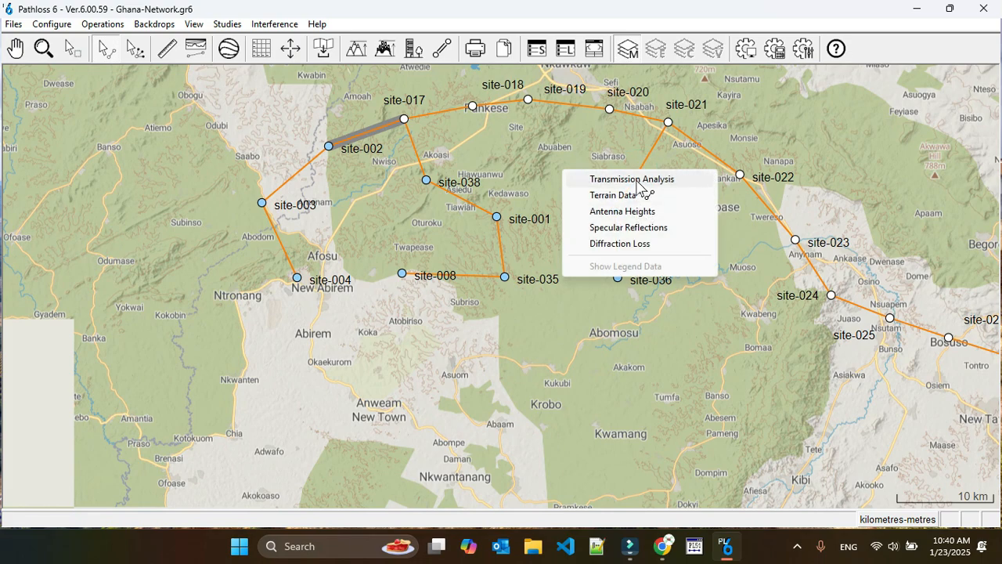
pyautogui.click(638, 180)
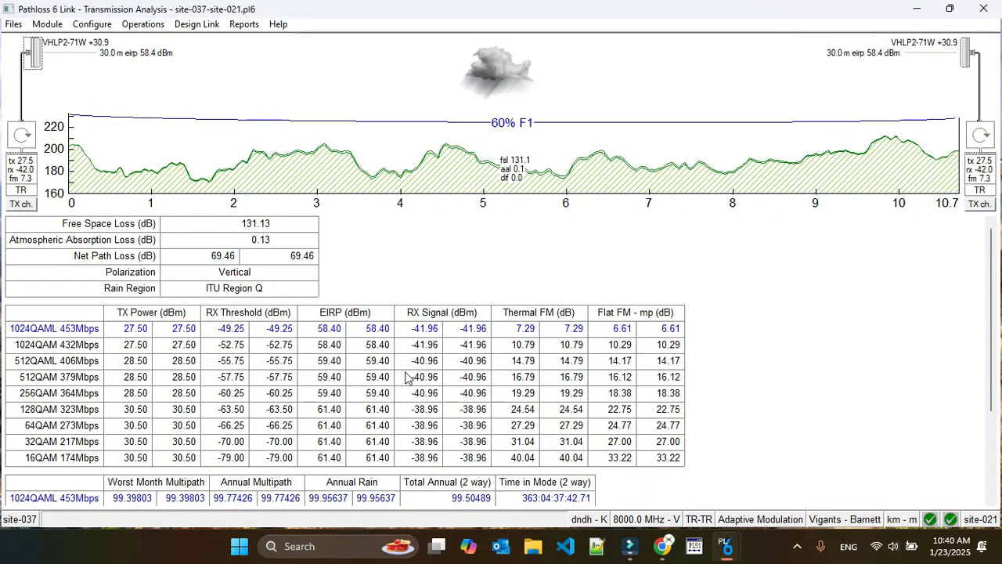
pyautogui.scroll(-1, 616, 393)
pyautogui.scroll(-1, 616, 392)
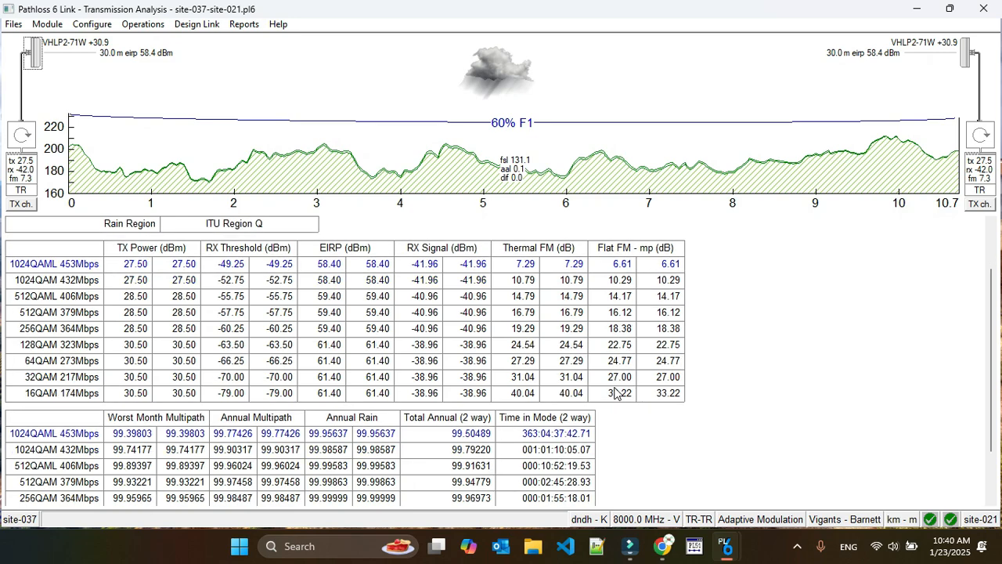
pyautogui.click(983, 8)
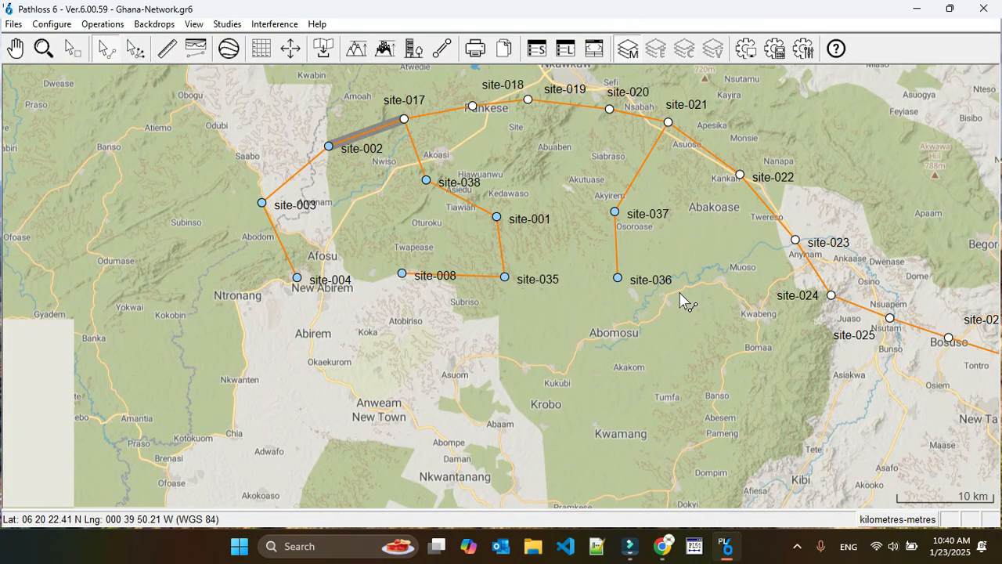